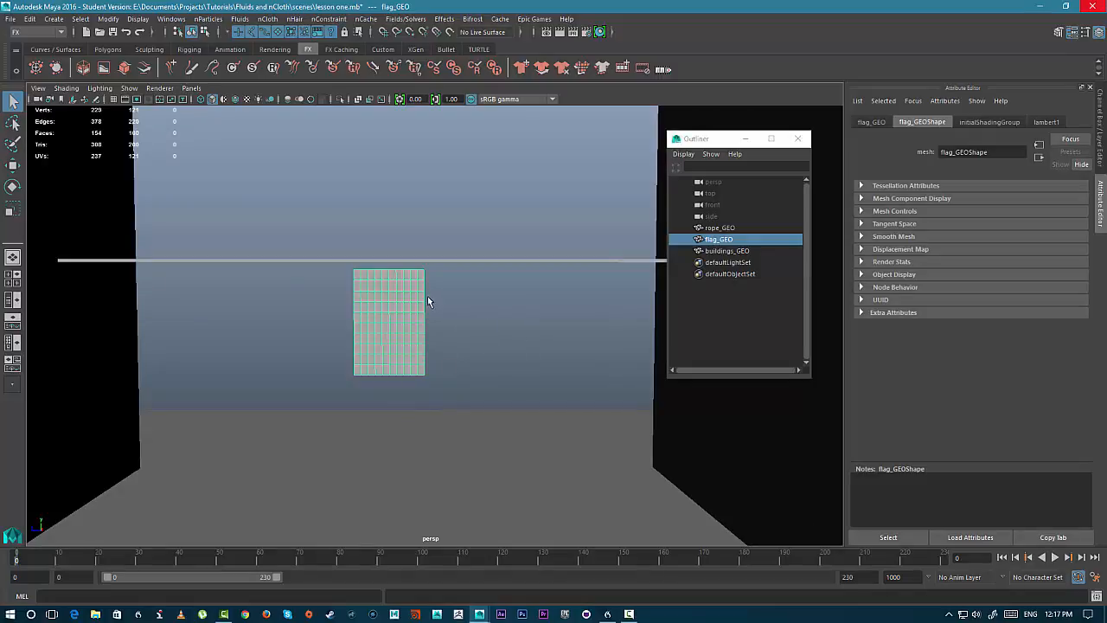
- Examine the flag and the gap between its upper edge and the rope from several angles
alt+drag(528, 402, 441, 439)
alt+right_drag(482, 453, 451, 422)
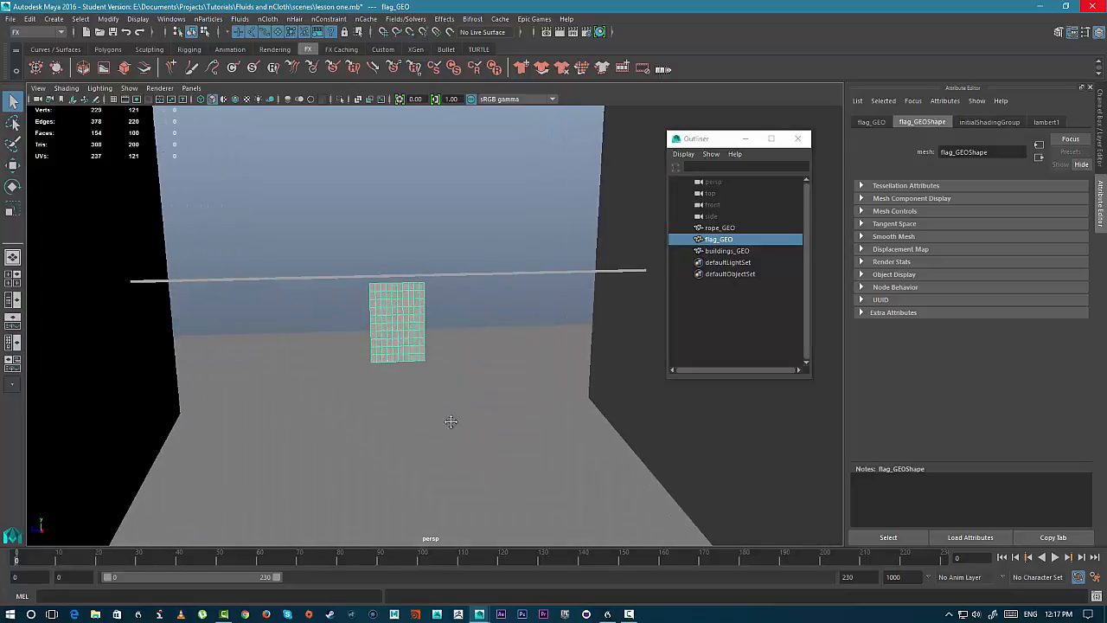
alt+middle_drag(451, 422, 506, 426)
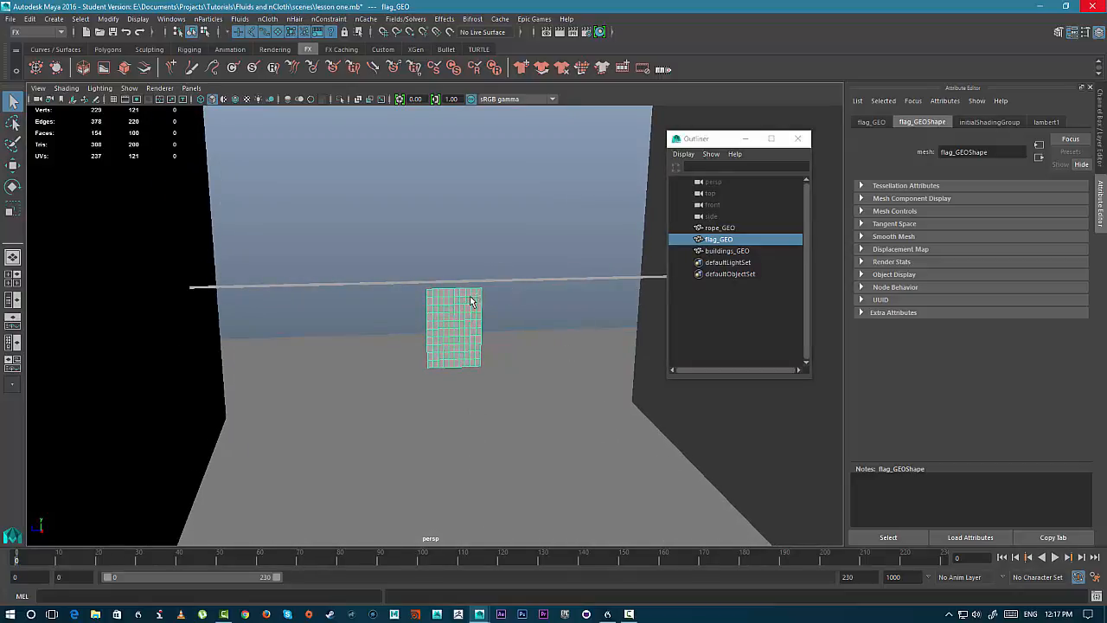
alt+drag(512, 312, 447, 346)
click(221, 288)
click(448, 344)
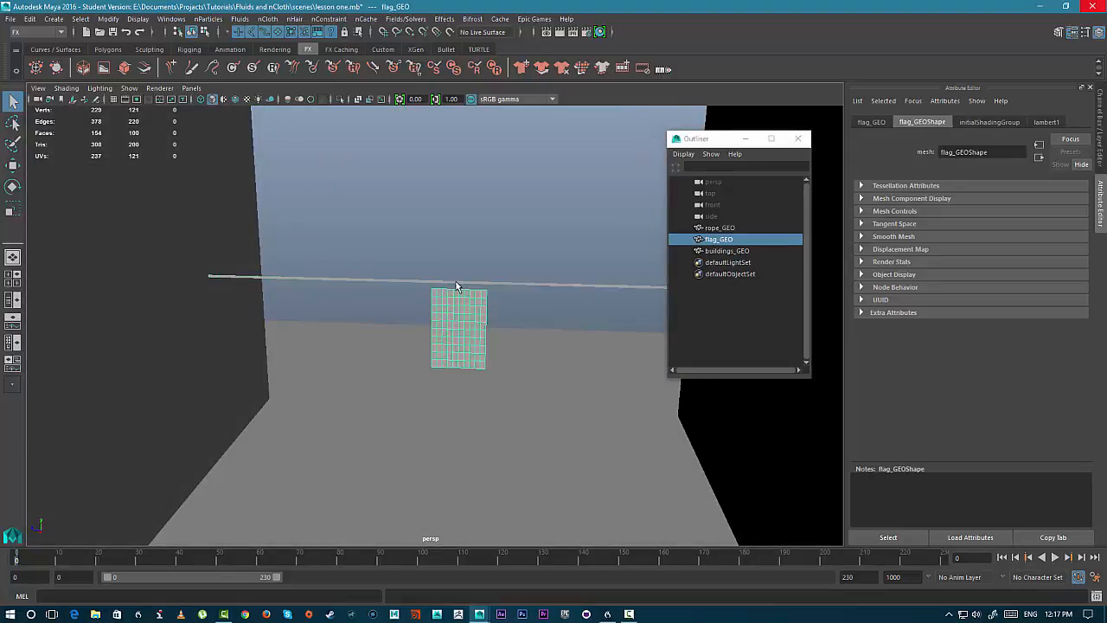
click(456, 282)
click(455, 312)
click(456, 284)
click(456, 320)
alt+drag(406, 361, 481, 353)
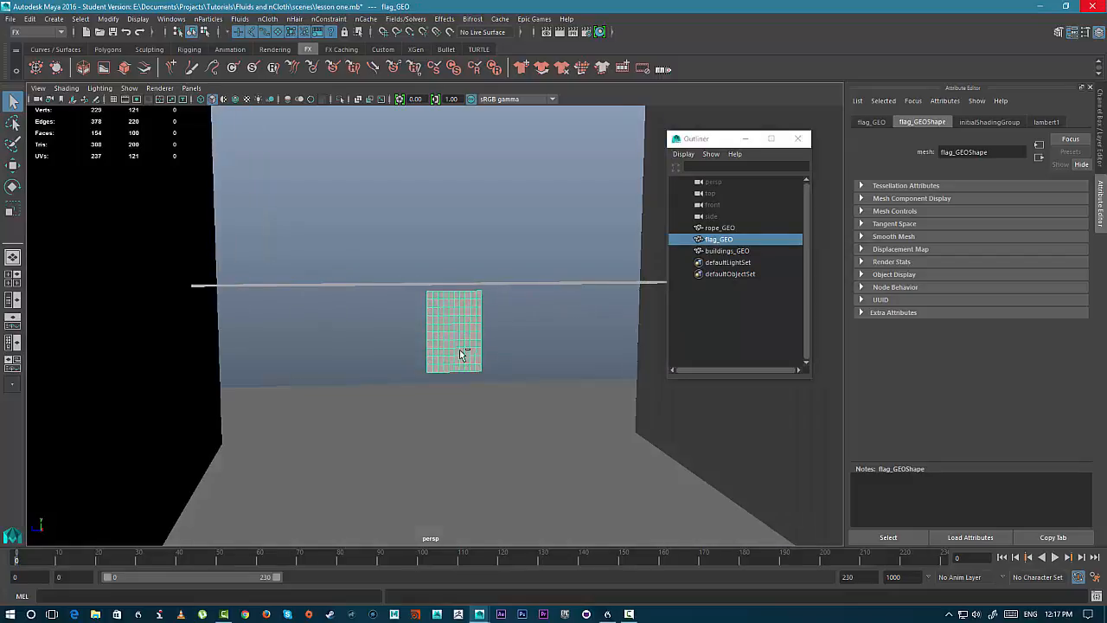
- Duplicate the flag and move the copy sideways along the rope, leaving a small gap between the two flags
key(ctrl+d)
key(w)
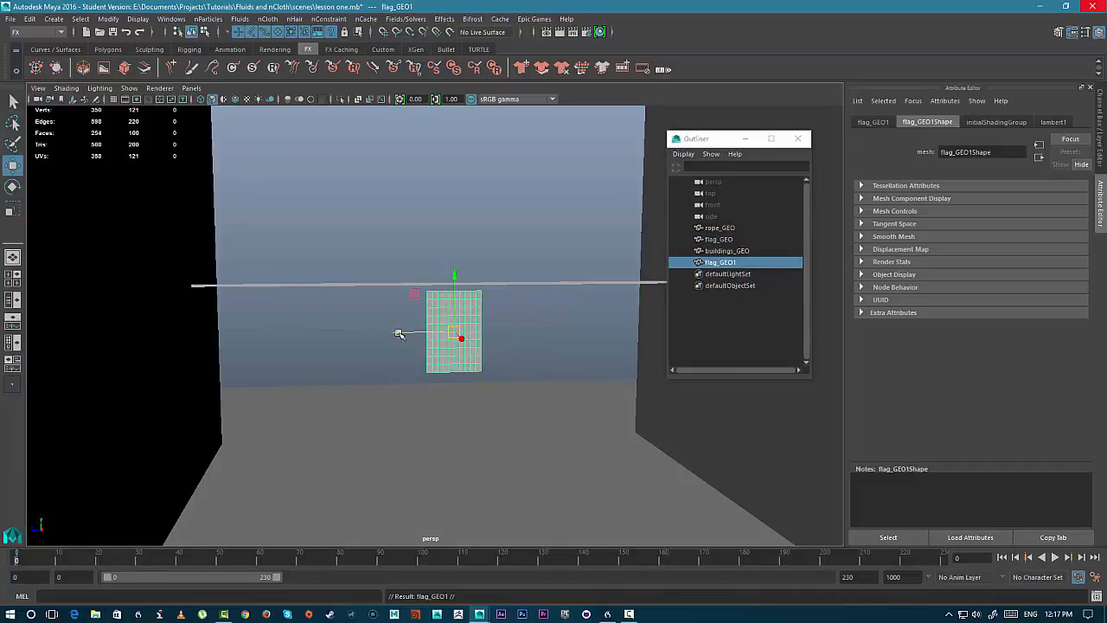
drag(399, 334, 483, 334)
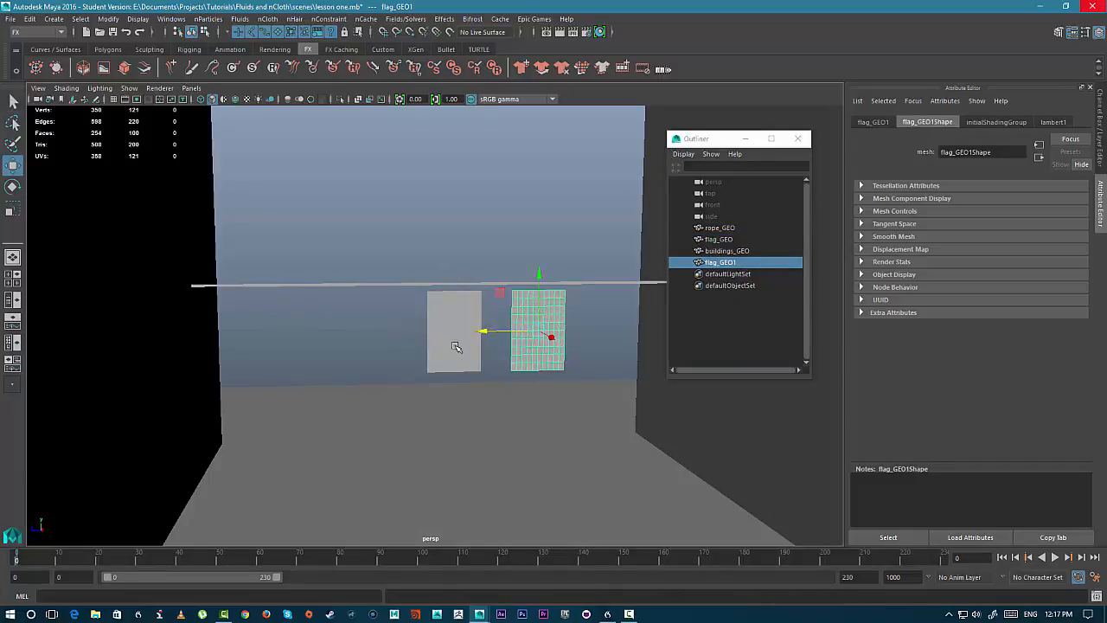
shift+click(456, 347)
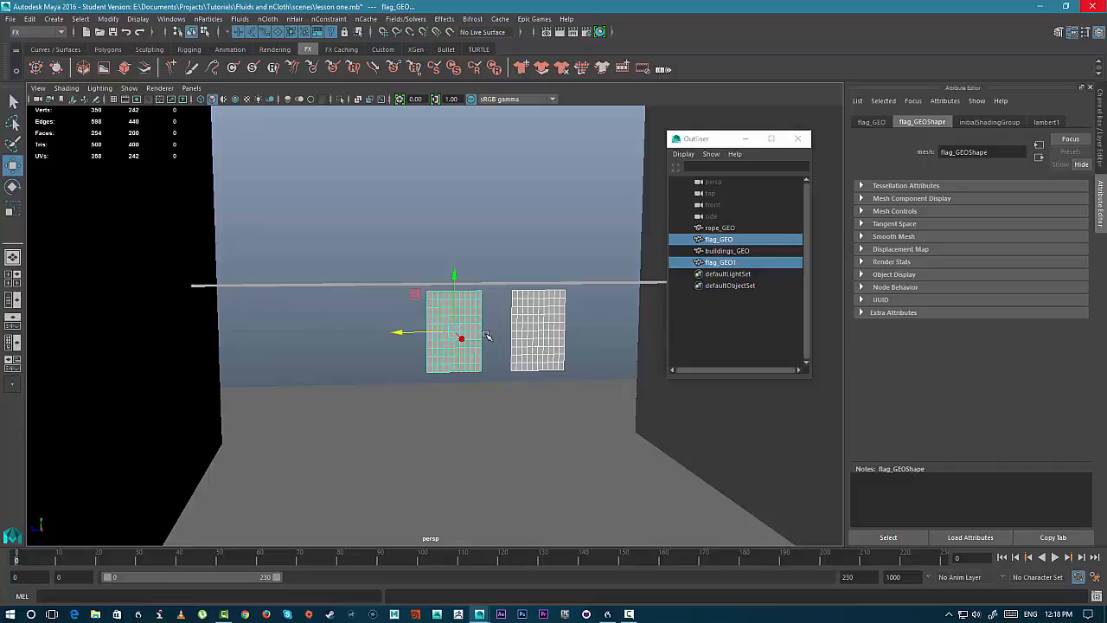
click(571, 282)
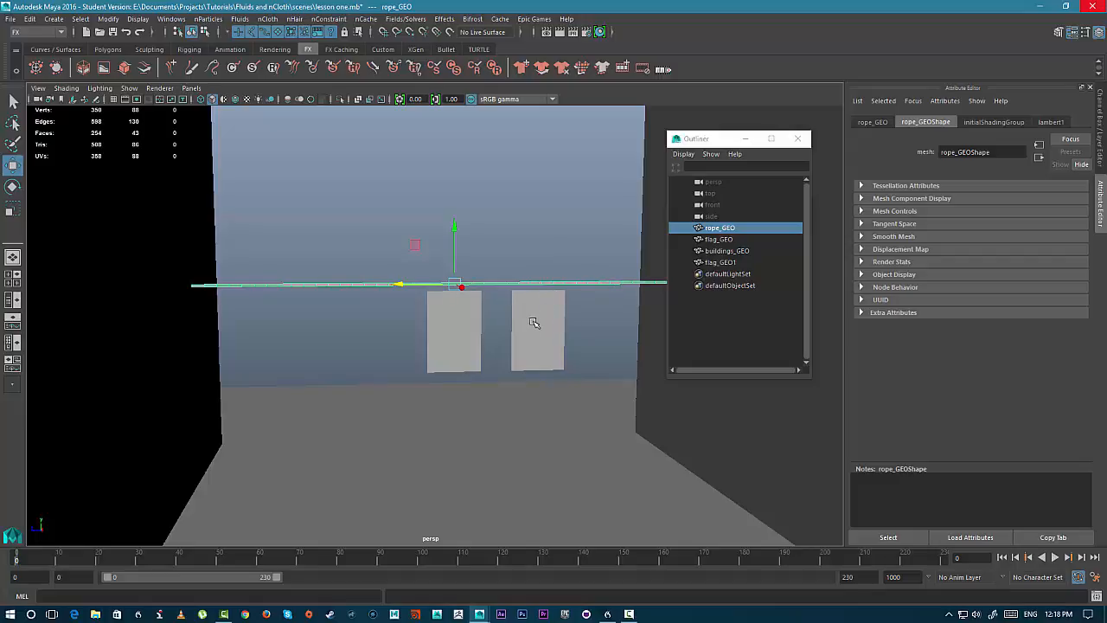
click(454, 336)
click(542, 340)
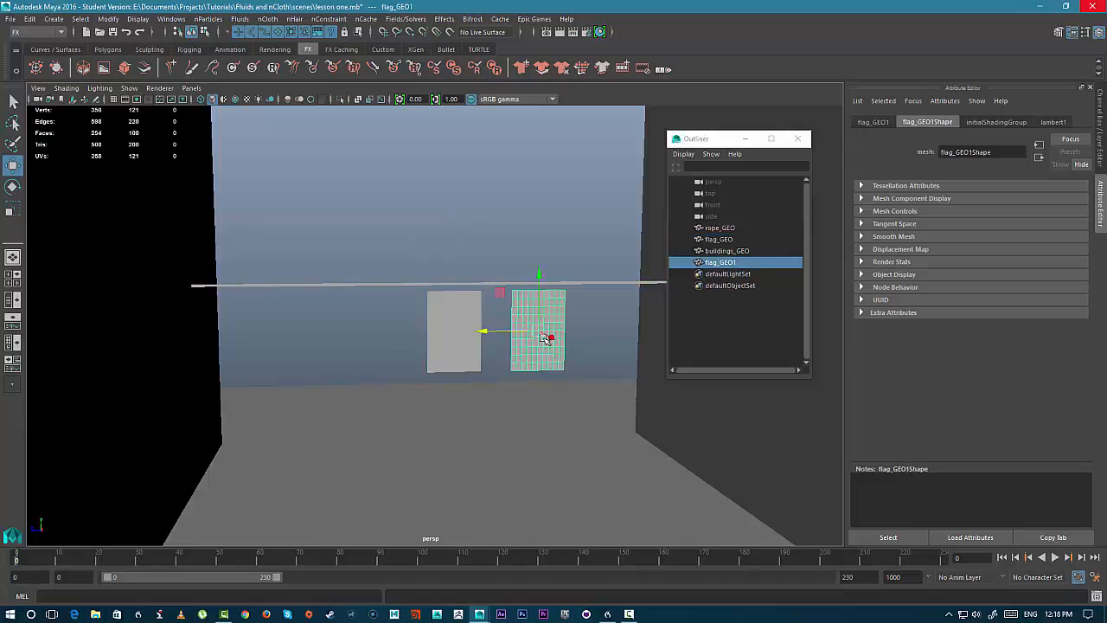
click(473, 364)
shift+click(532, 341)
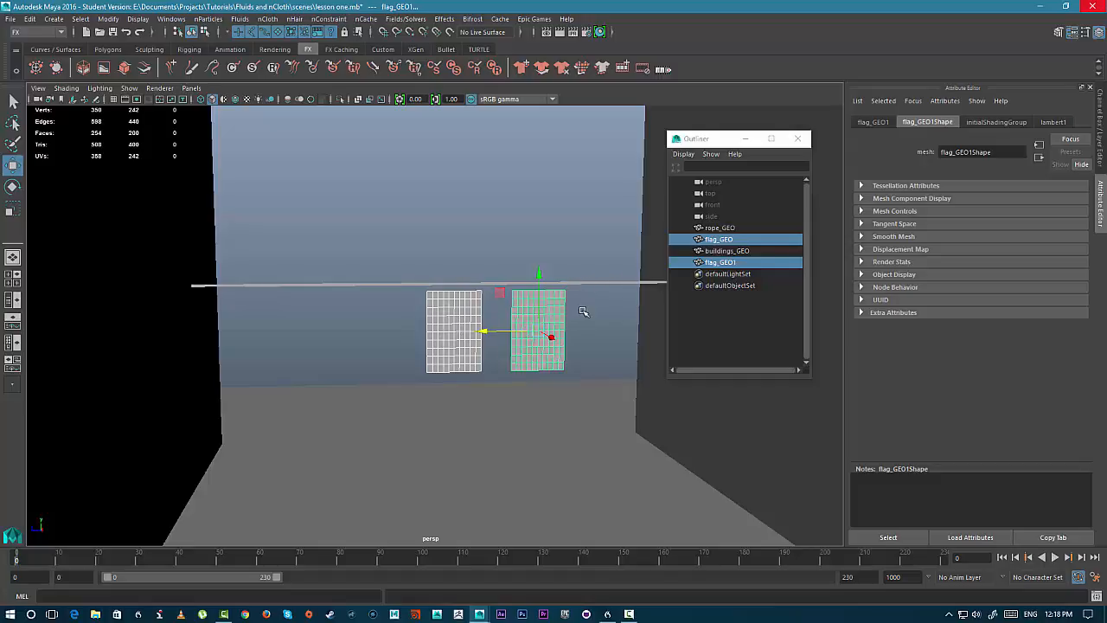
click(454, 320)
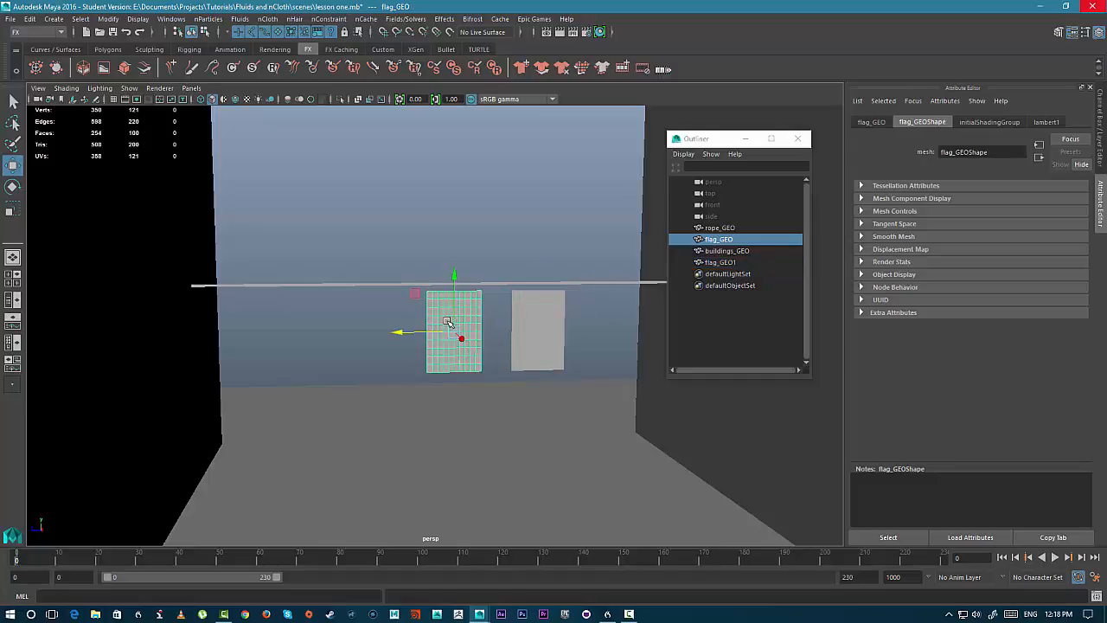
- Combine the two flags into a single mesh and delete its construction history
click(535, 318)
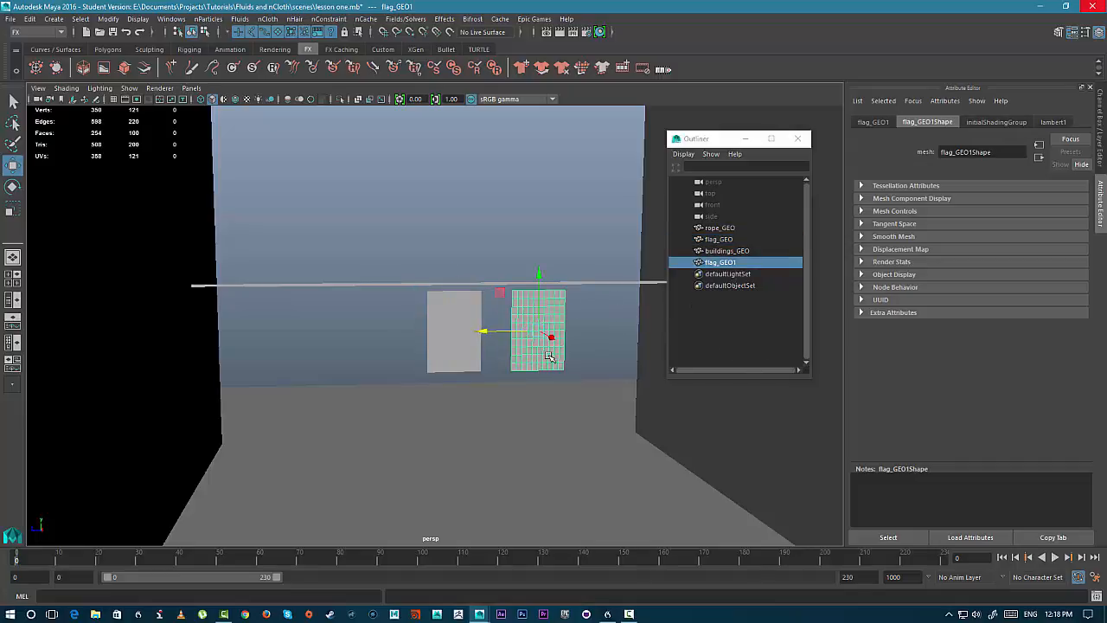
shift+click(465, 350)
shift+right_click(459, 150)
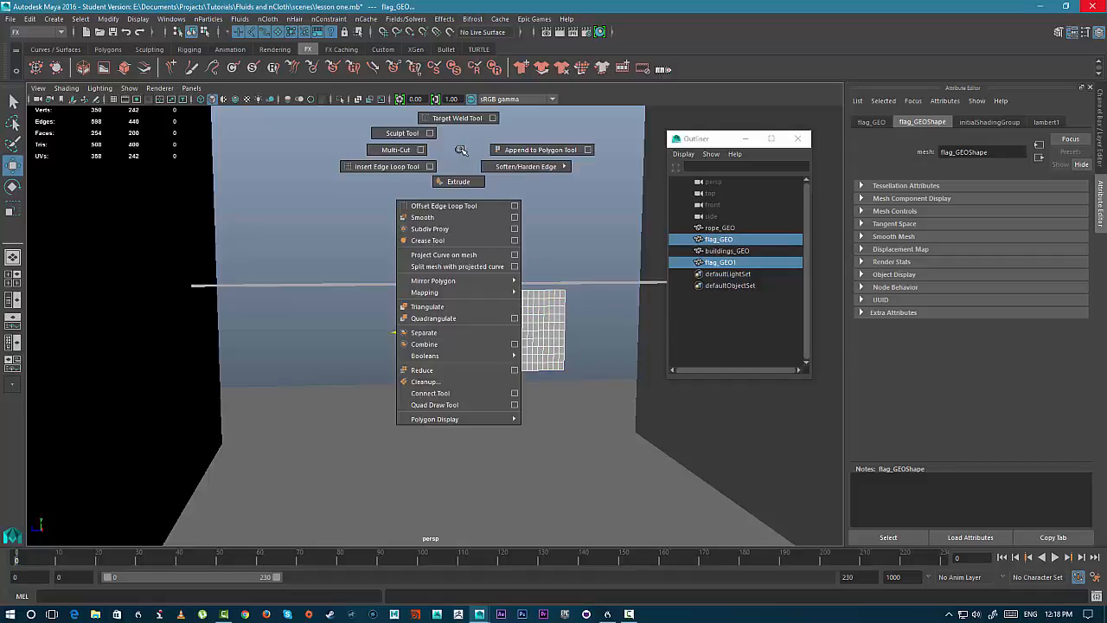
click(447, 344)
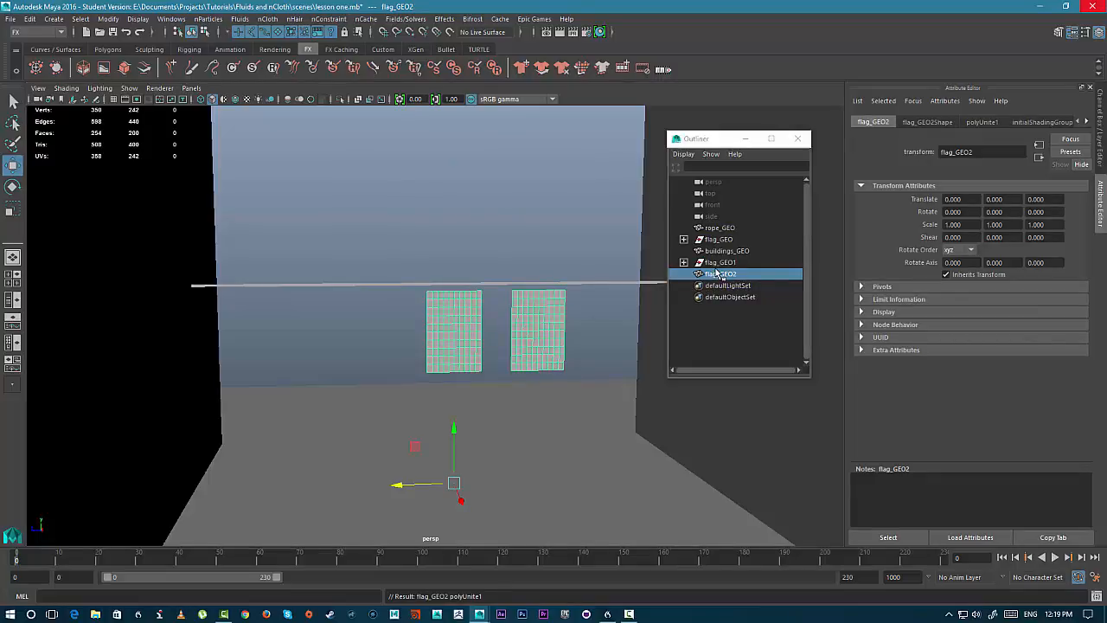
key(alt+shift+d)
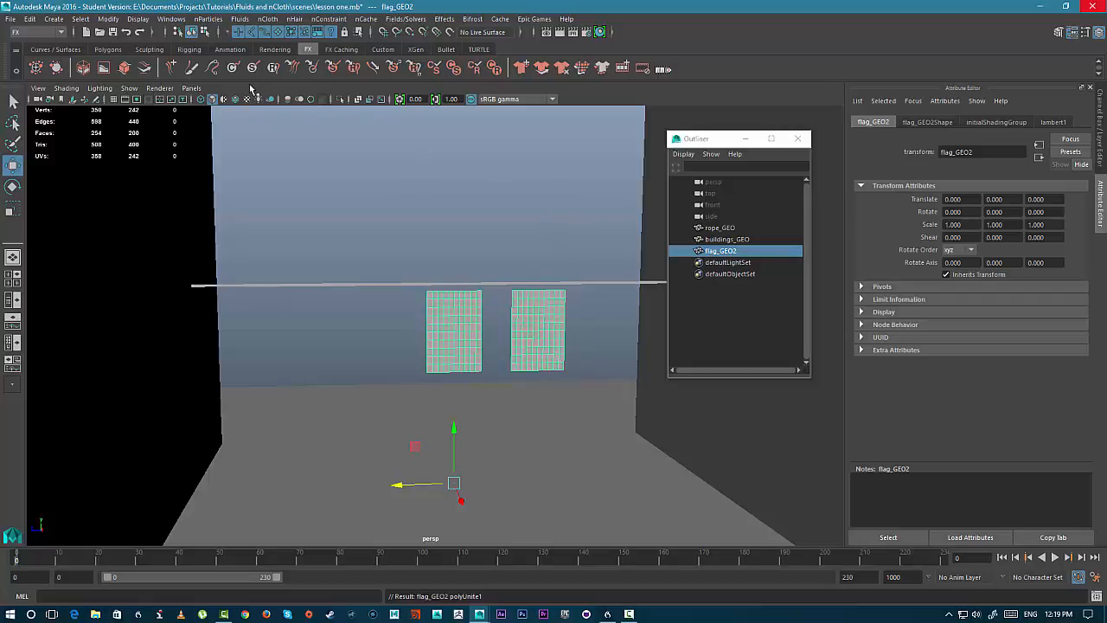
- Center the combined flag mesh's pivot and move the mesh about 3.43 units along Z beneath the rope
click(111, 19)
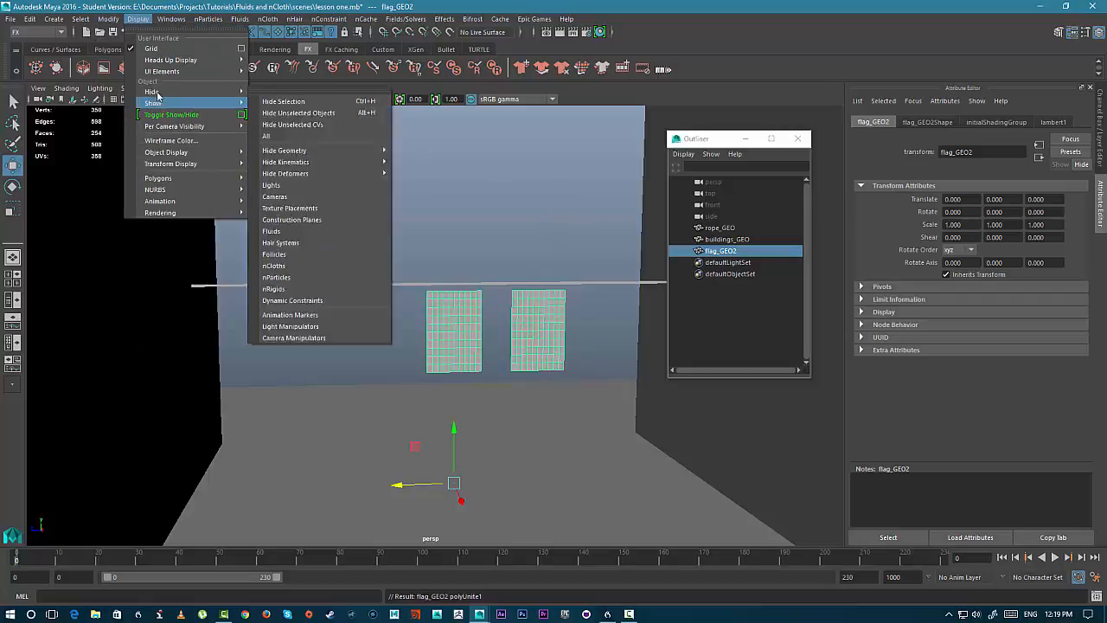
click(132, 90)
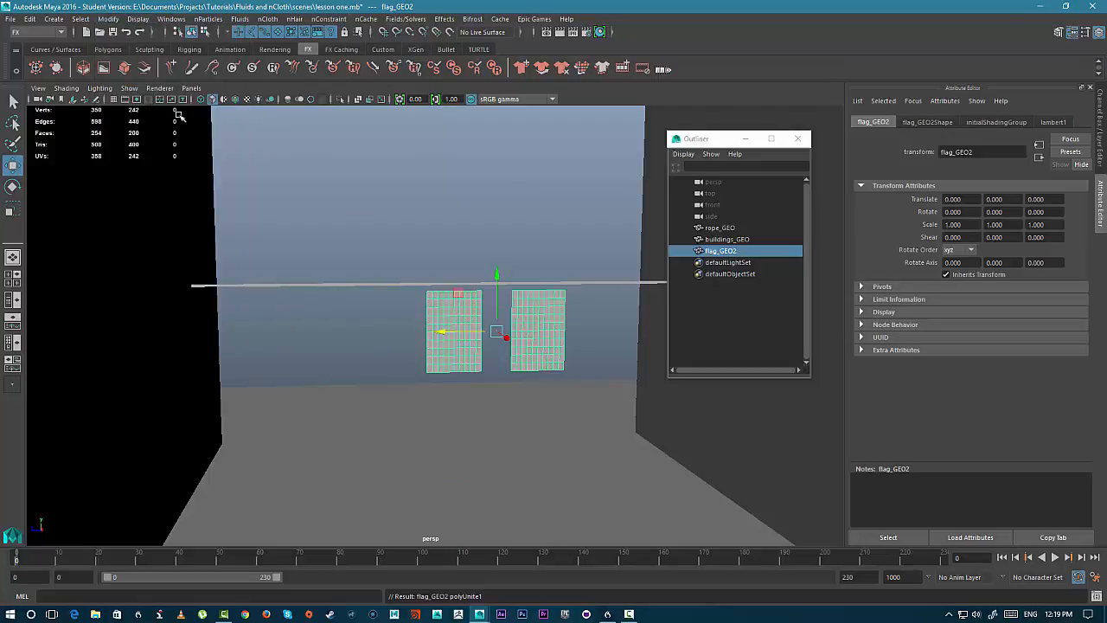
drag(437, 336, 410, 334)
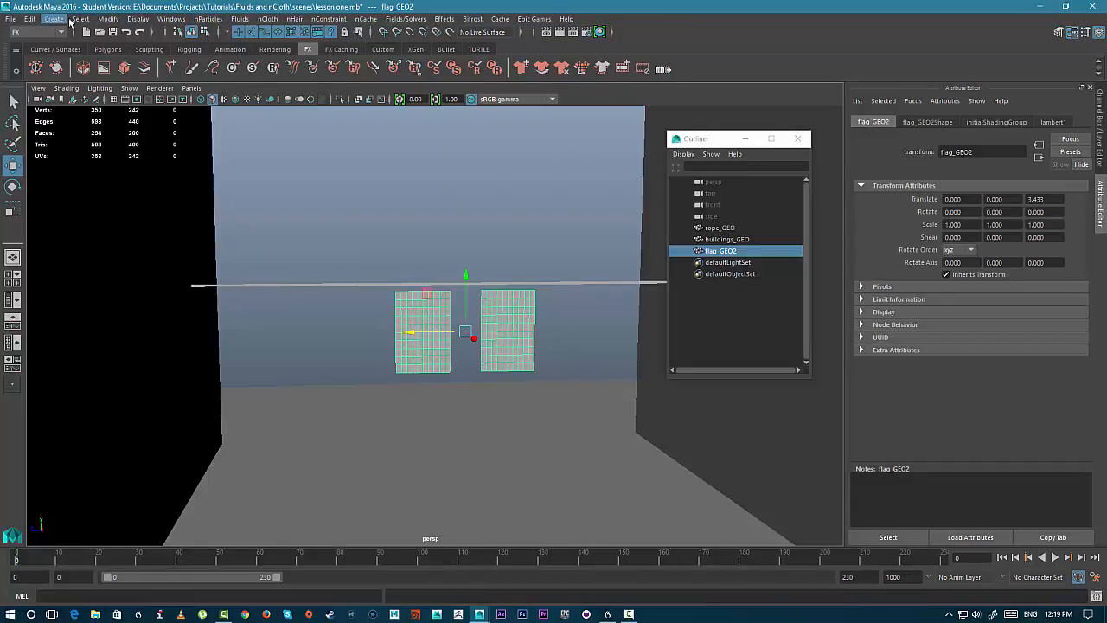
- Freeze the transformations of the combined flag mesh
click(166, 20)
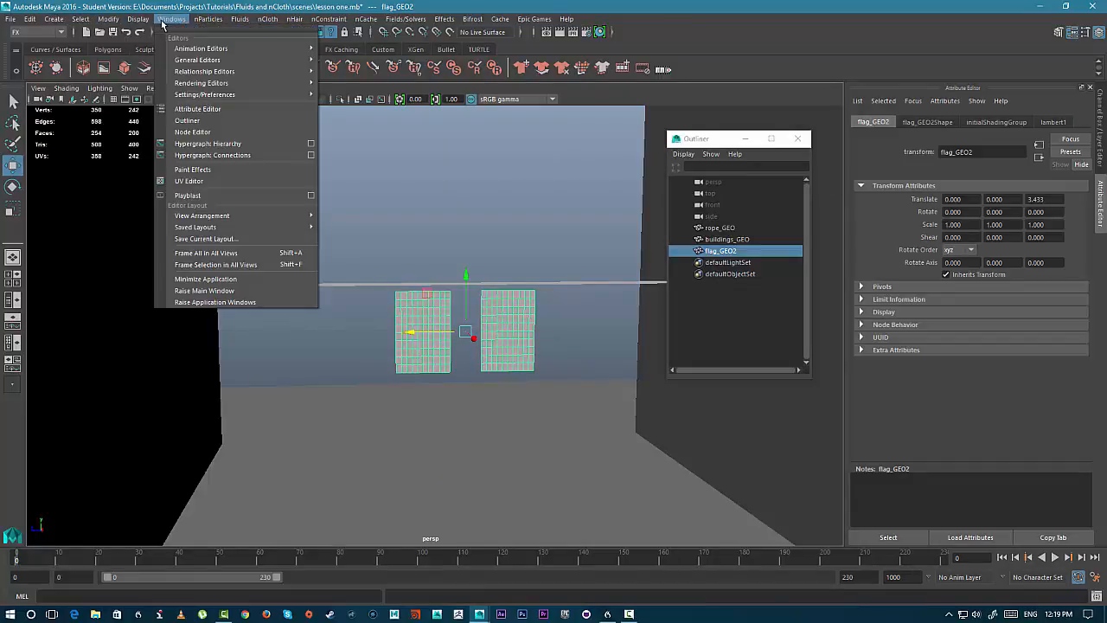
mouse_move(109, 20)
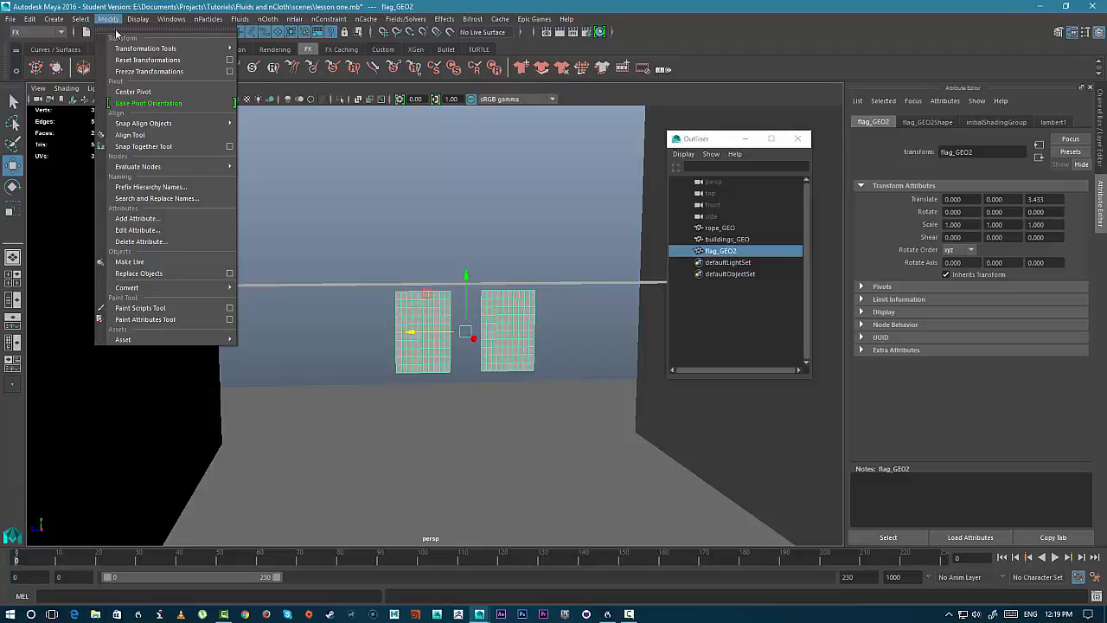
click(155, 72)
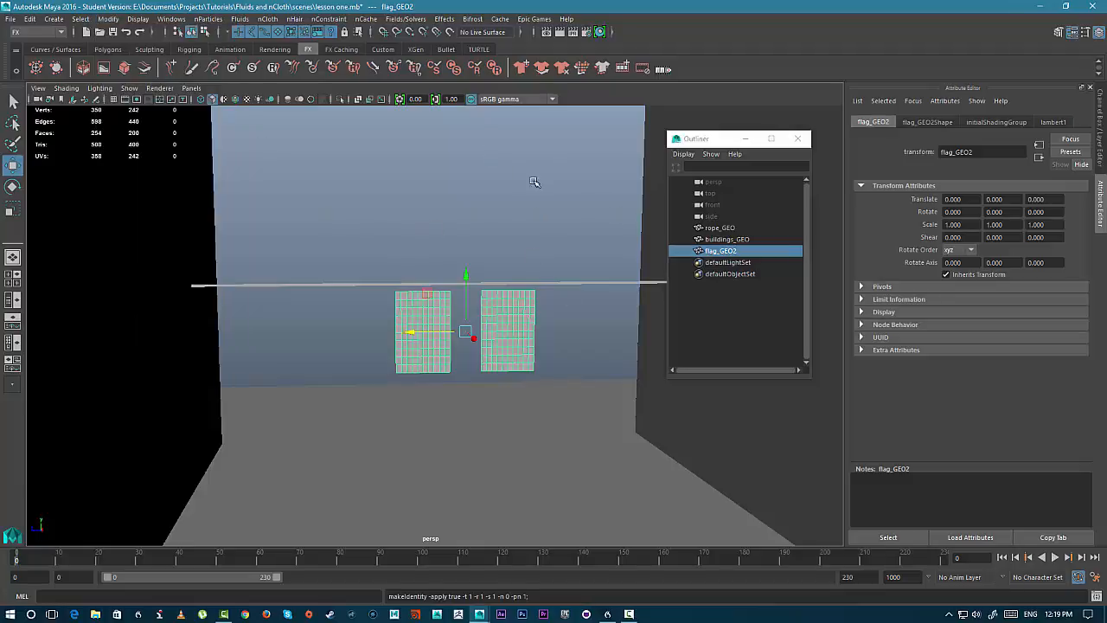
- Rename the combined flag mesh to flag_GEO
mouse_move(388, 235)
alt+mouse_down()
mouse_move(410, 233)
mouse_move(391, 235)
alt+mouse_up()
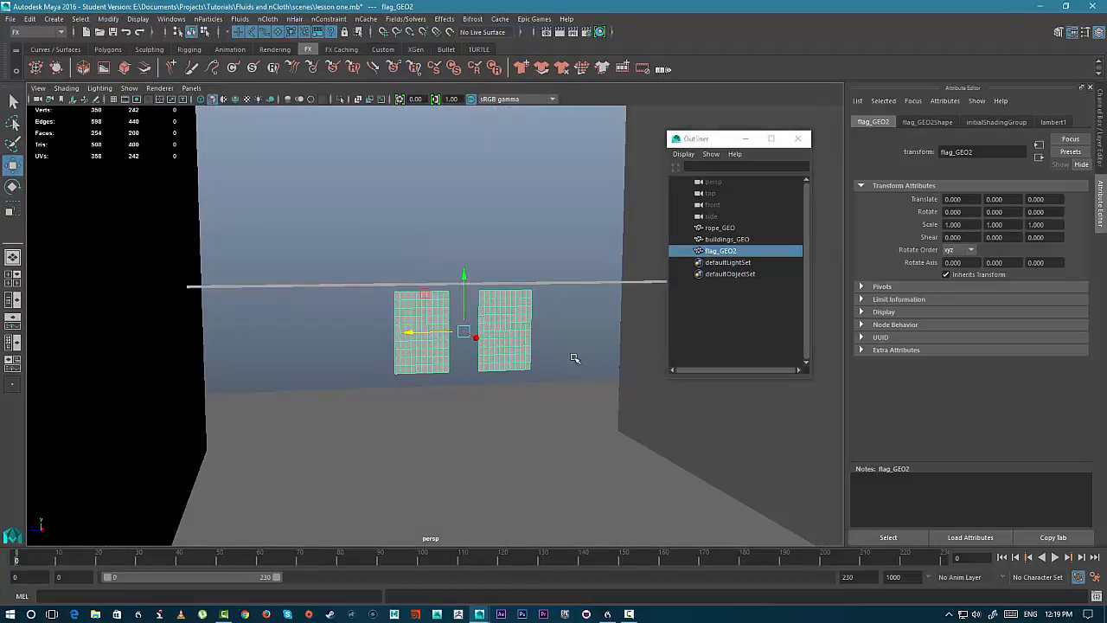
mouse_move(563, 373)
alt+mouse_down()
mouse_move(536, 366)
mouse_move(548, 366)
alt+mouse_up()
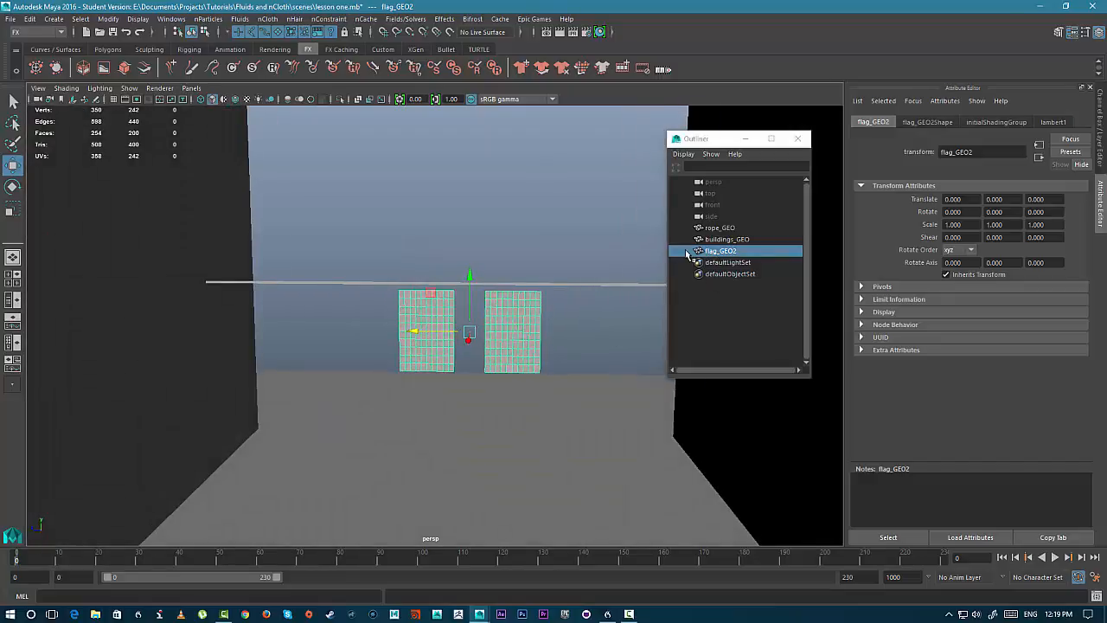
double_click(734, 251)
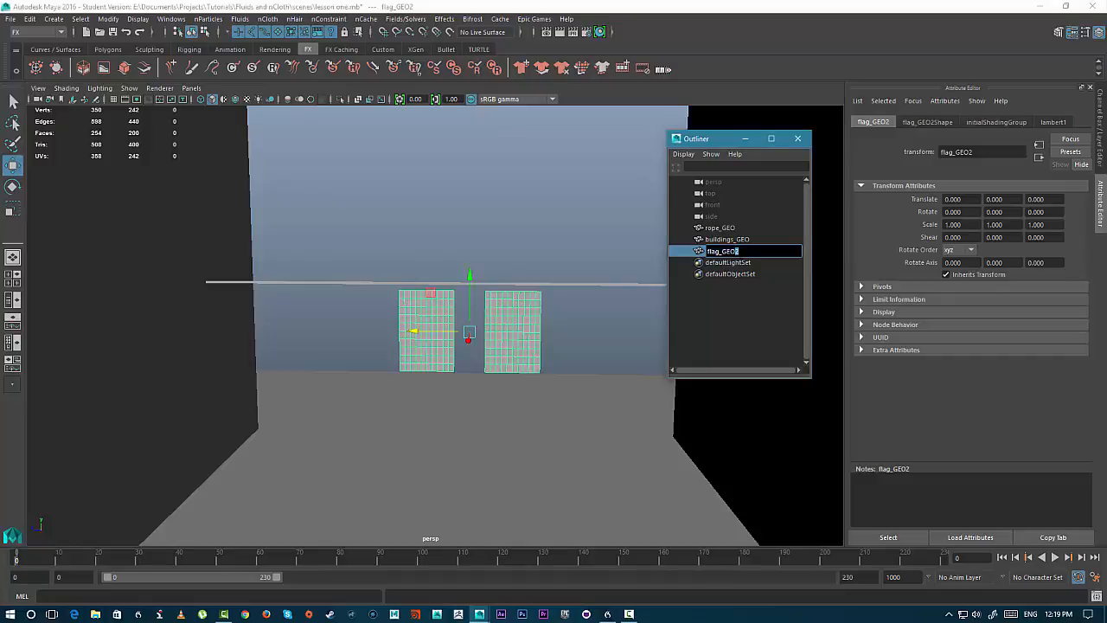
key(BackSpace)
key(Return)
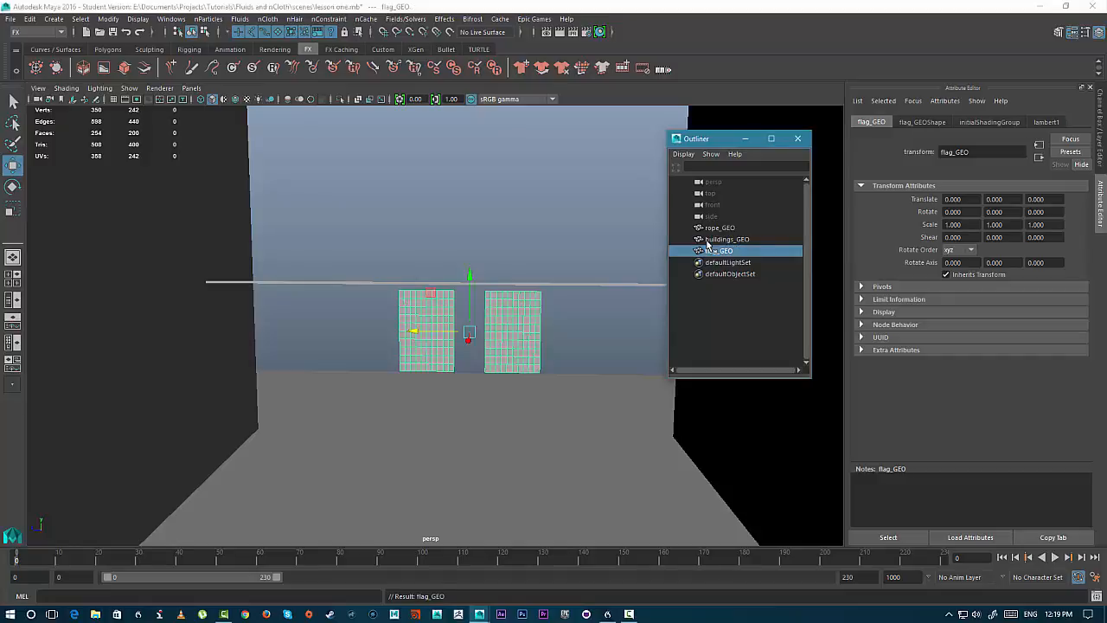
- Group the rope and flag meshes and name the group sim_geo_grp
click(519, 215)
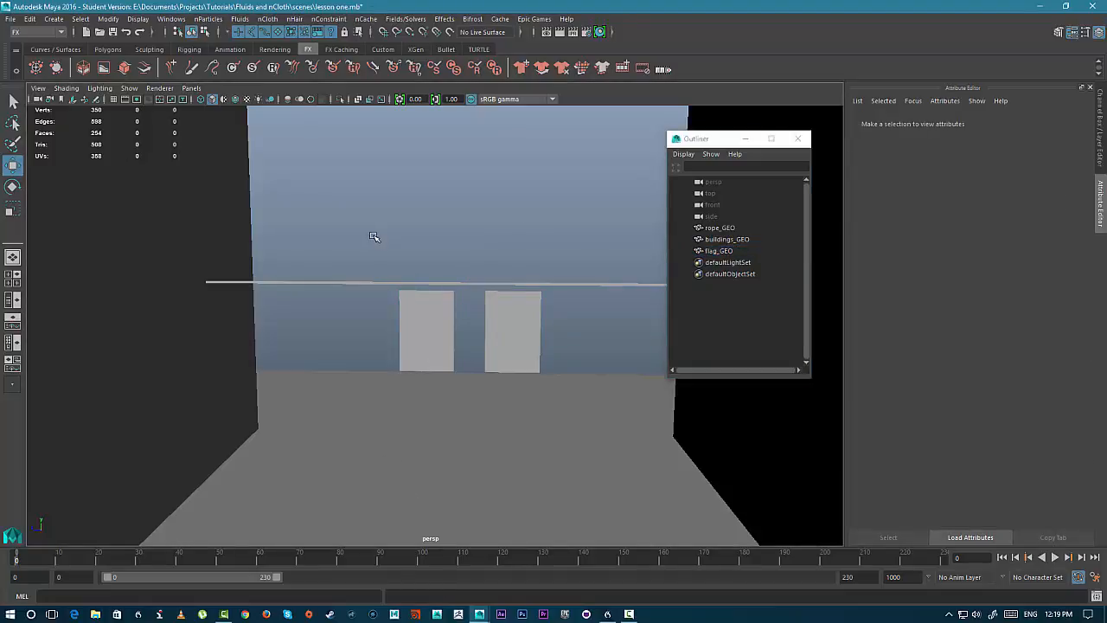
drag(373, 236, 563, 359)
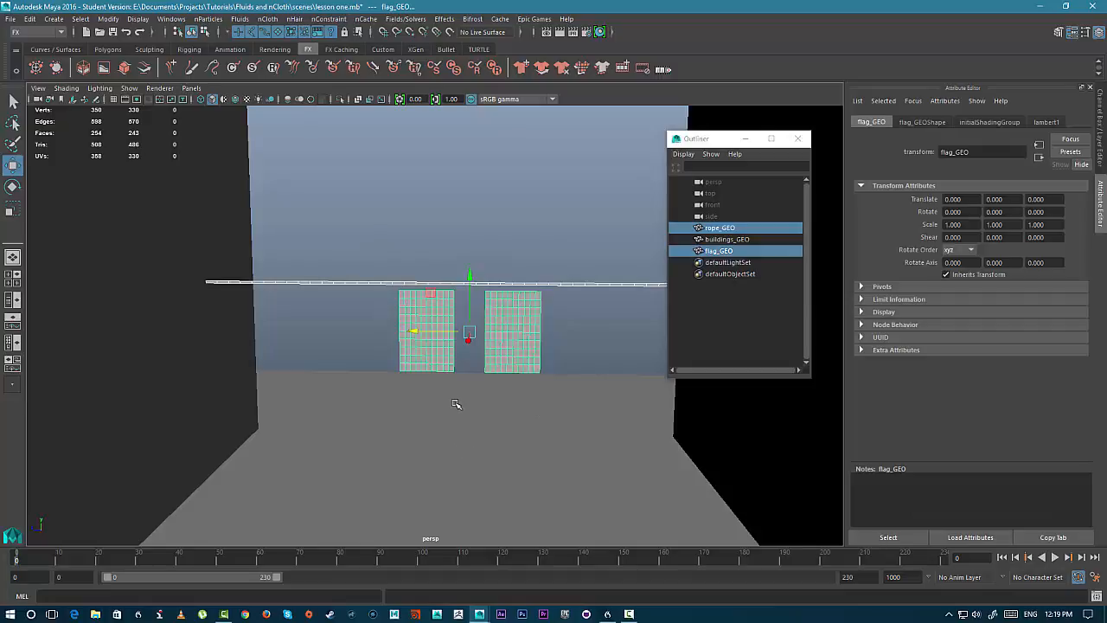
key(ctrl+g)
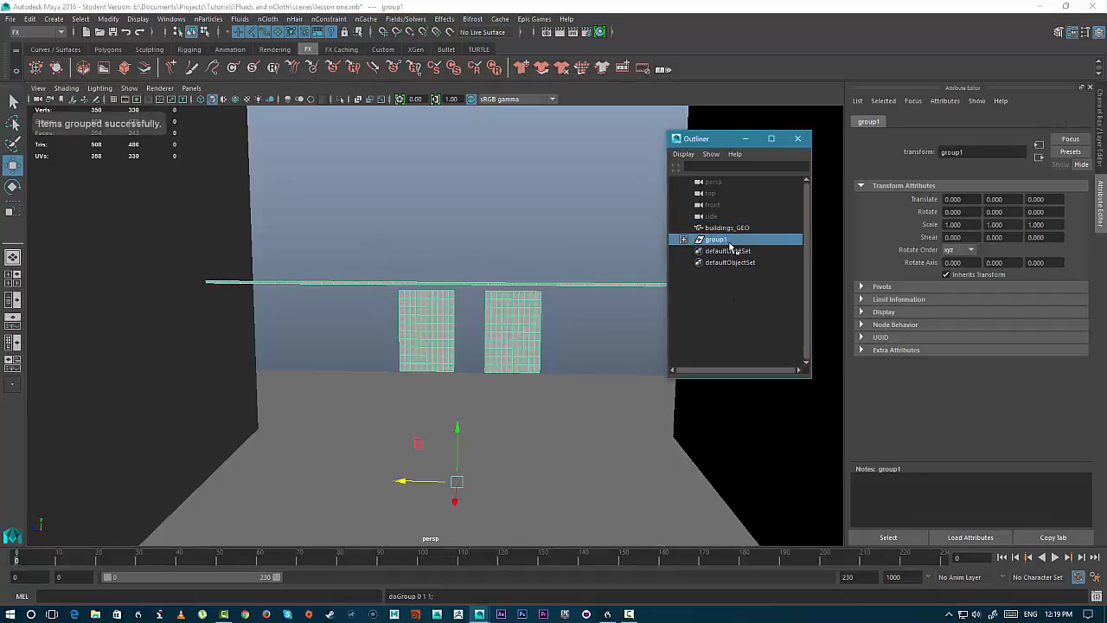
double_click(729, 242)
text(s)
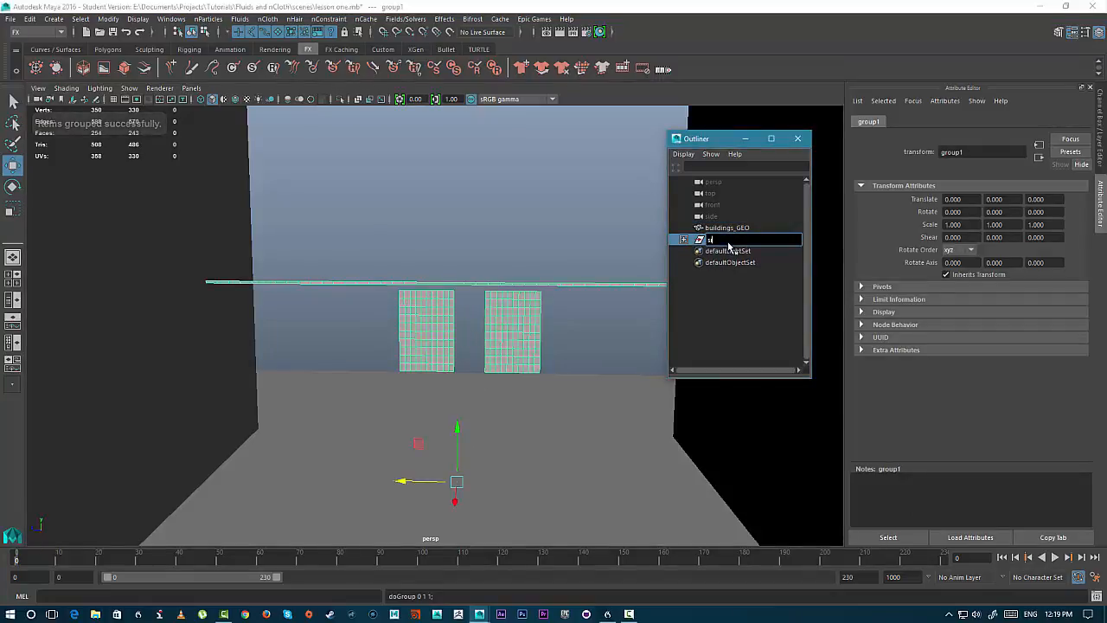
text(im g)
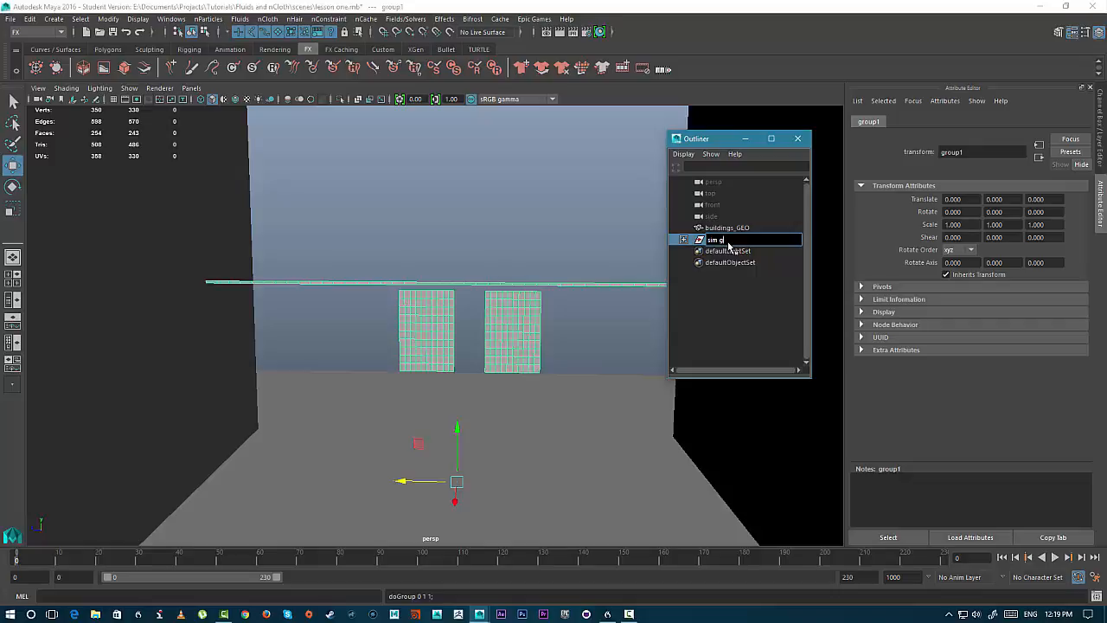
text(_geo)
key(Return)
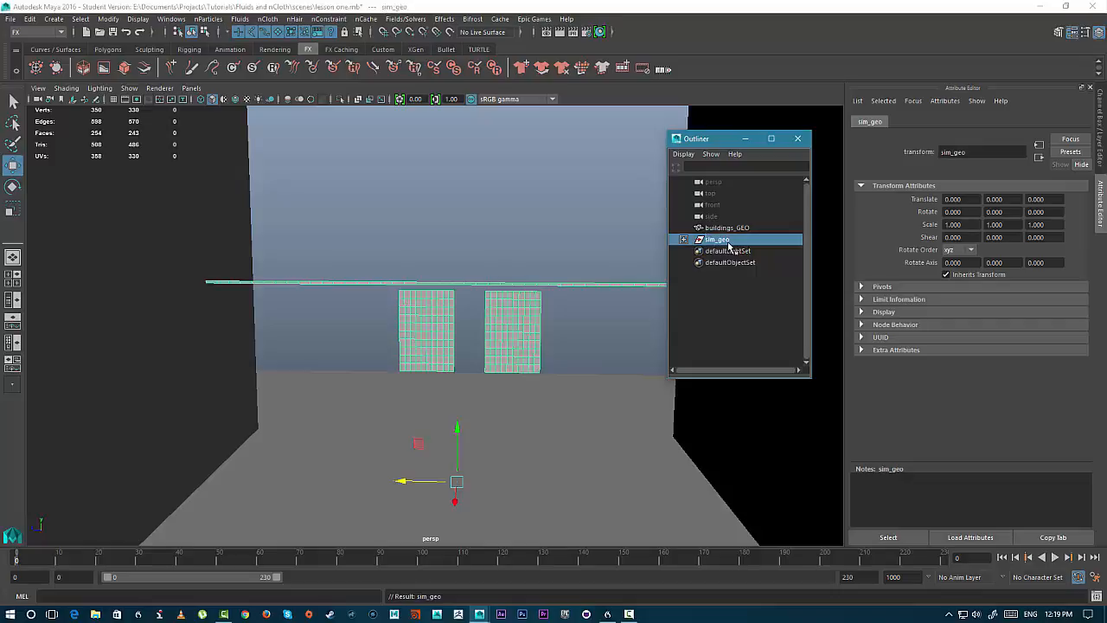
double_click(731, 242)
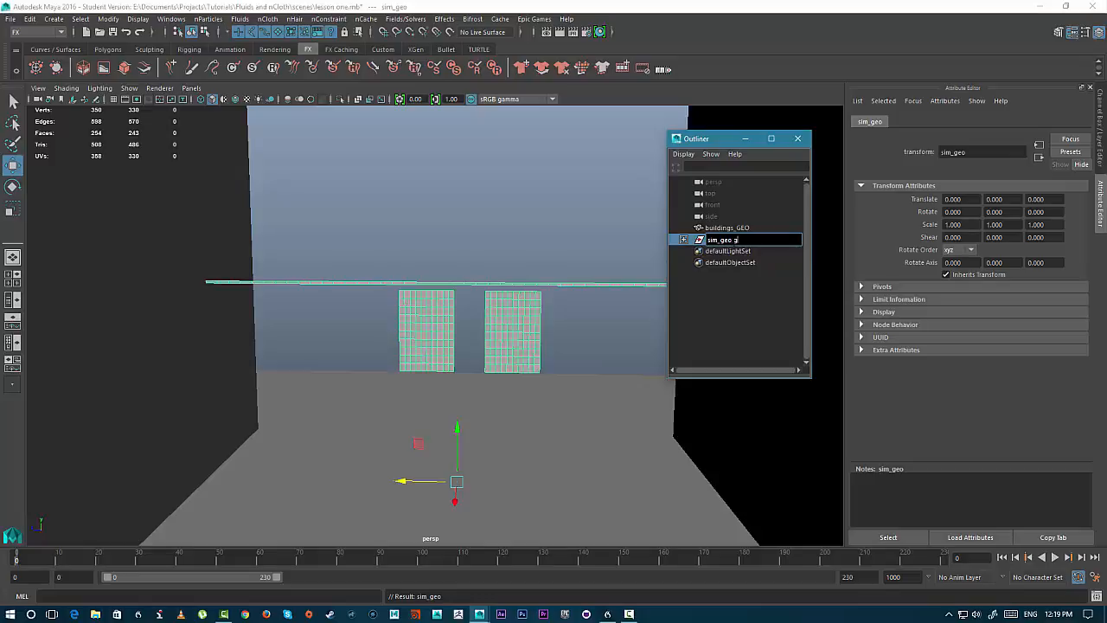
key(Return)
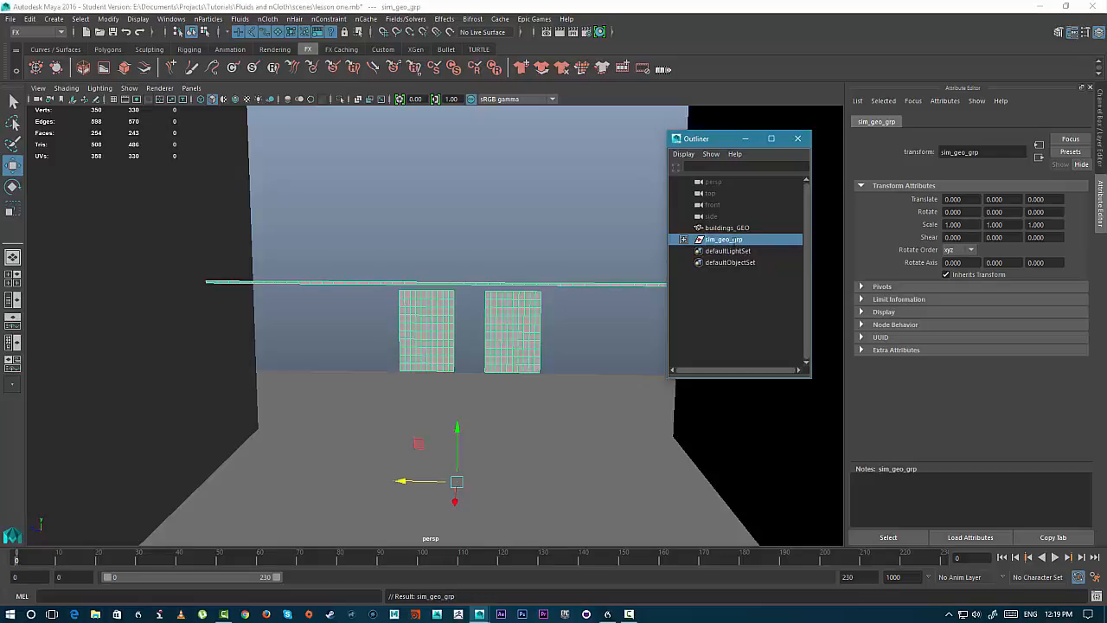
- Parent buildings_GEO under the sim_geo_grp group
click(720, 229)
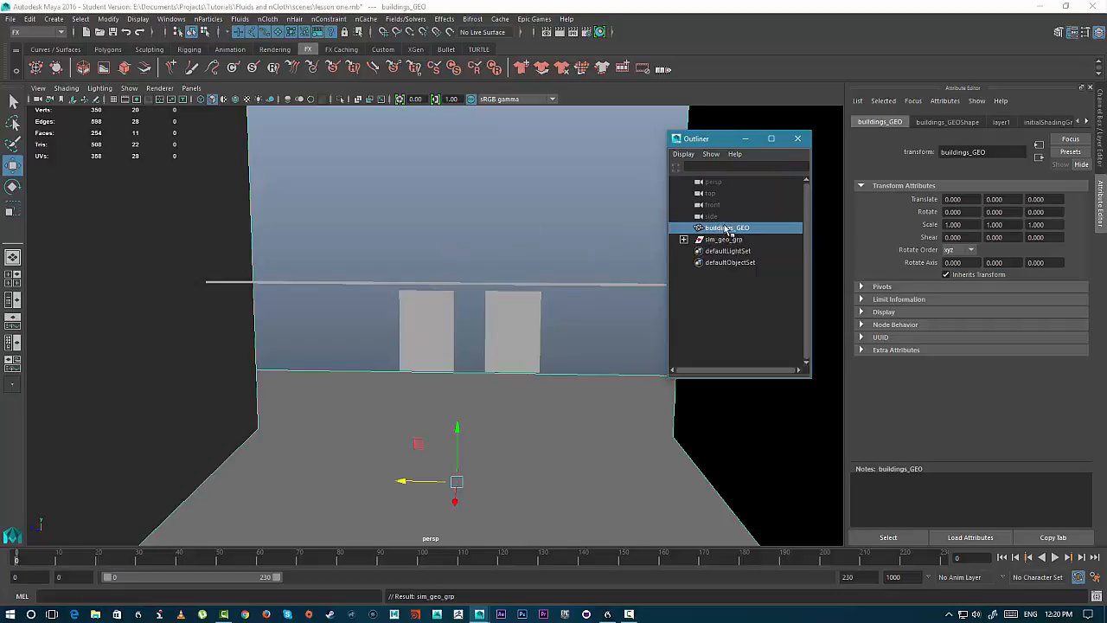
mouse_move(732, 232)
middle_down()
mouse_move(745, 250)
mouse_move(718, 239)
middle_up()
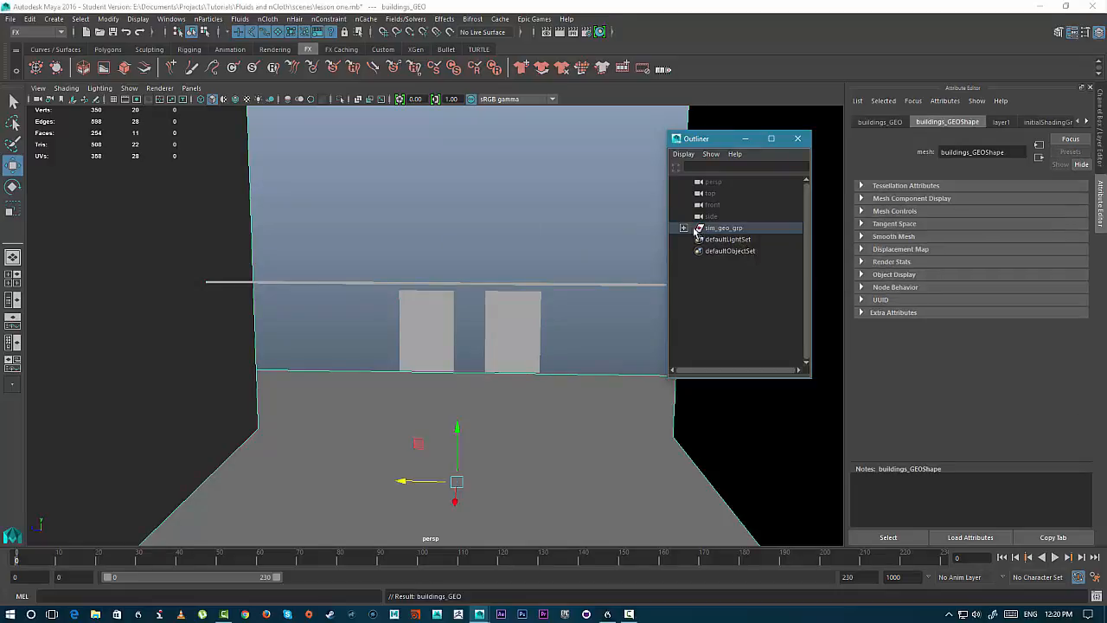
- Expand the sim_geo_grp group and examine the buildings mesh around the rope and flags
click(684, 228)
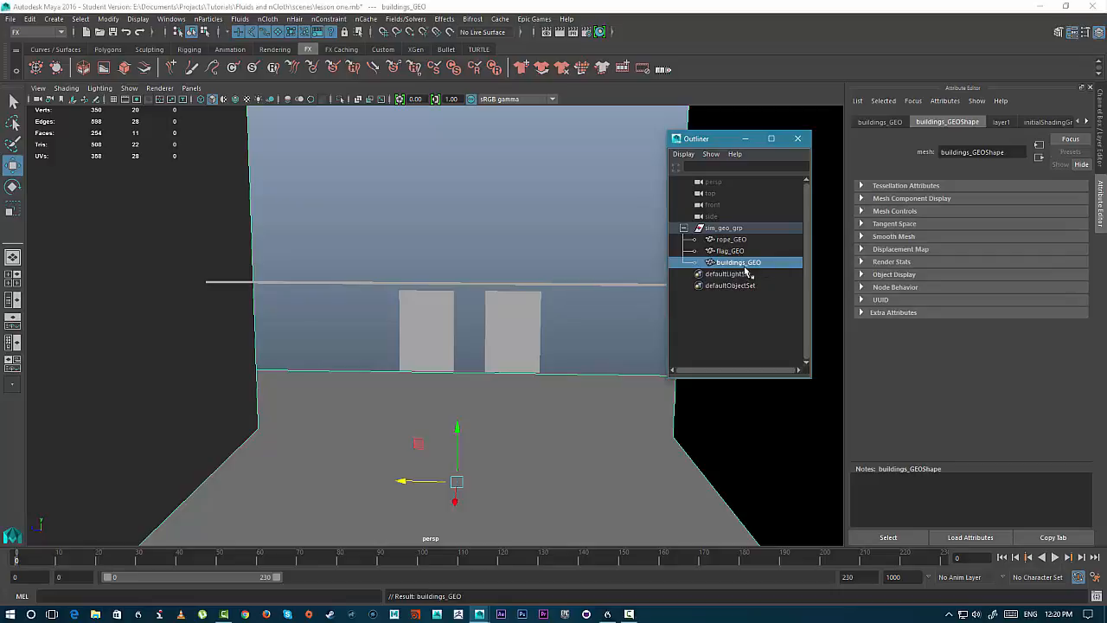
double_click(718, 262)
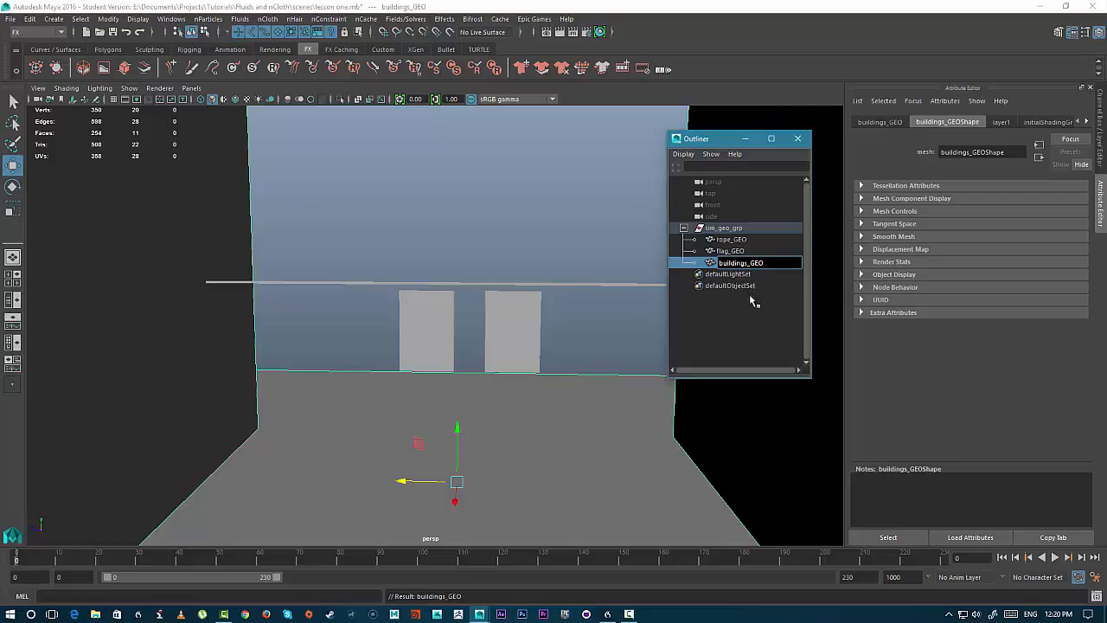
click(604, 211)
alt+right_drag(329, 299, 330, 365)
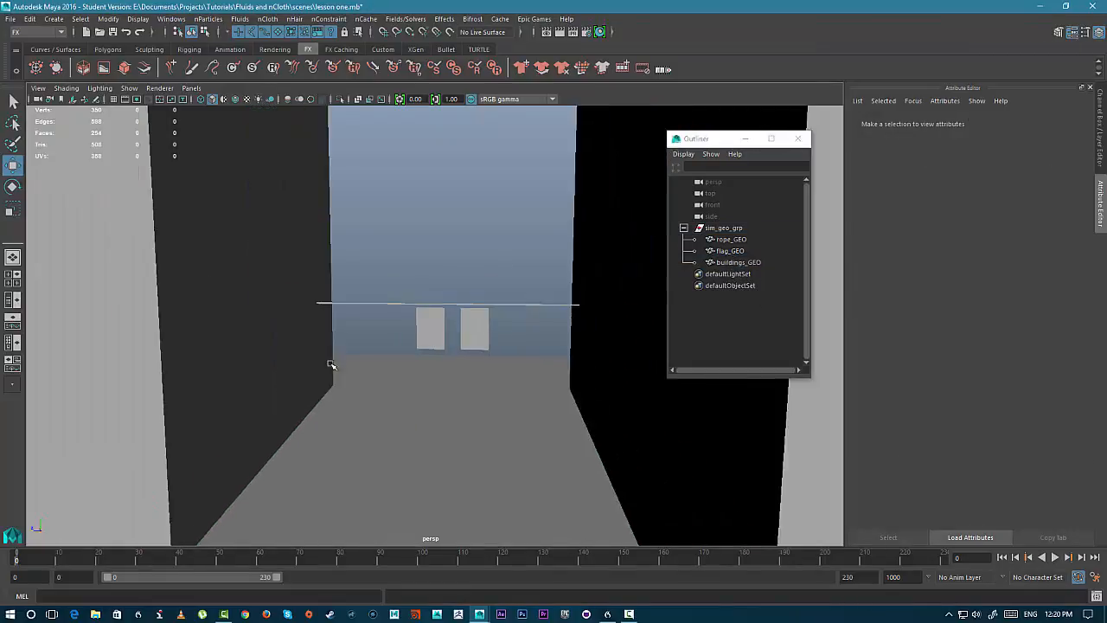
alt+drag(333, 328, 377, 319)
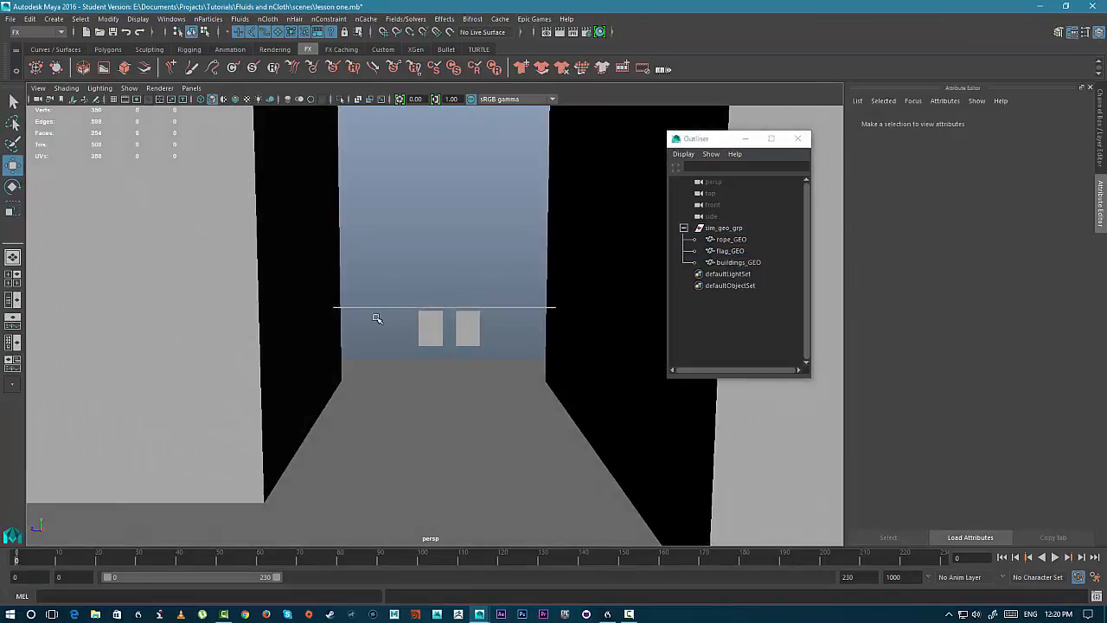
click(267, 270)
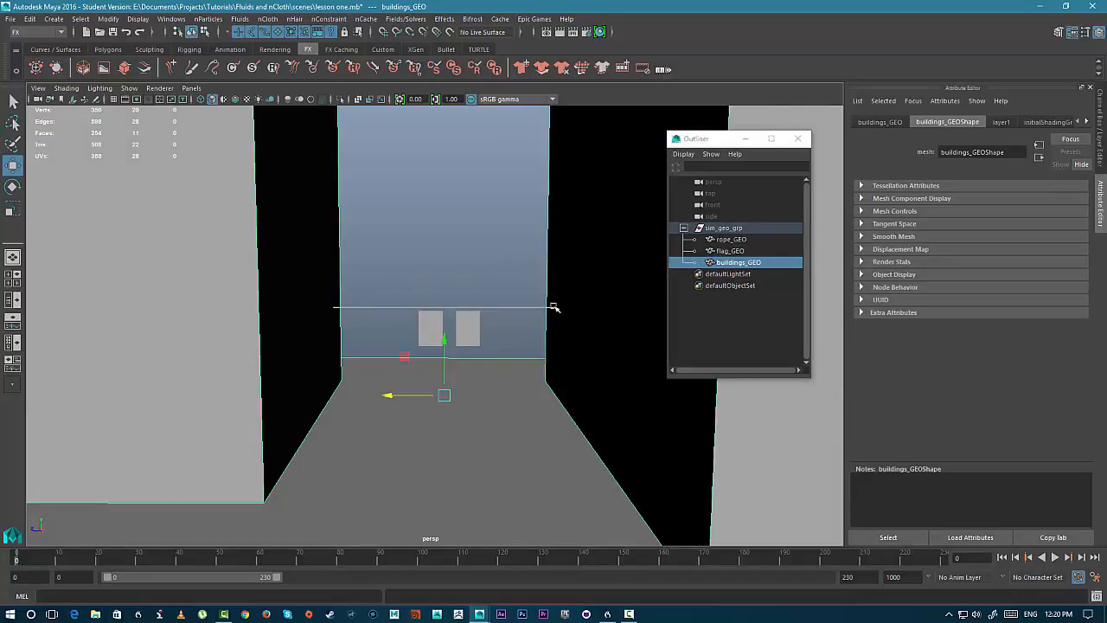
alt+drag(397, 243, 425, 241)
alt+right_drag(425, 241, 481, 290)
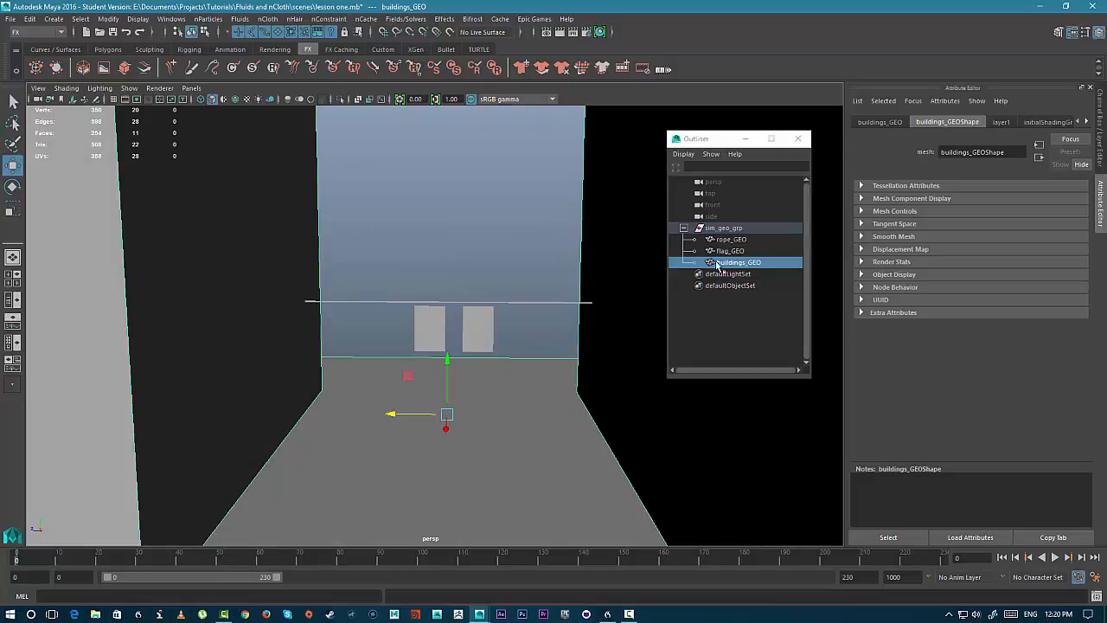
click(441, 232)
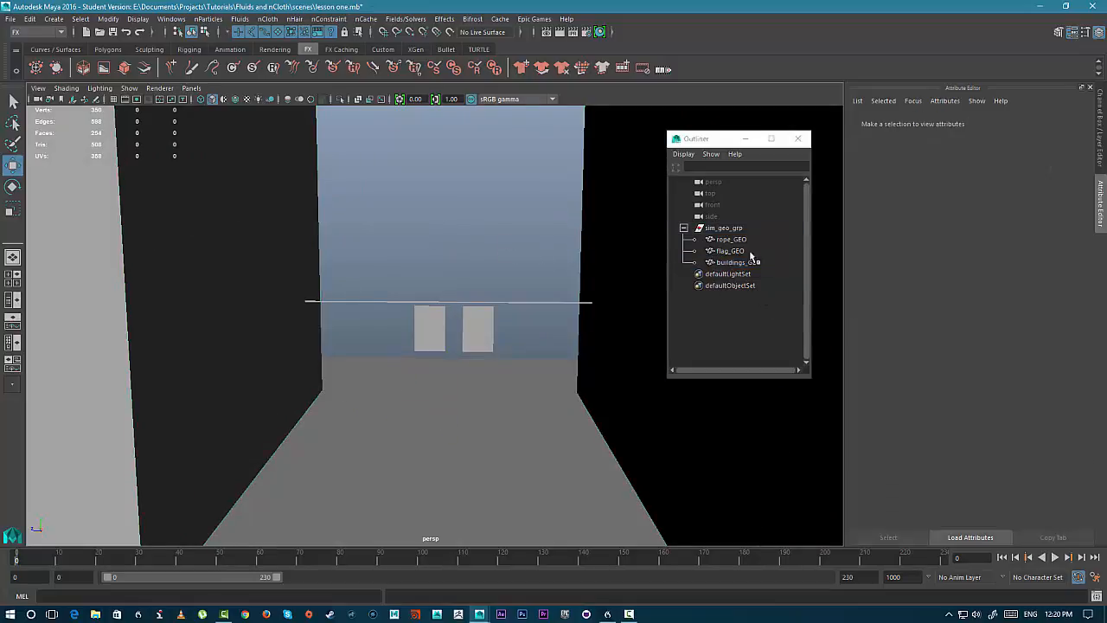
alt+drag(450, 338, 448, 325)
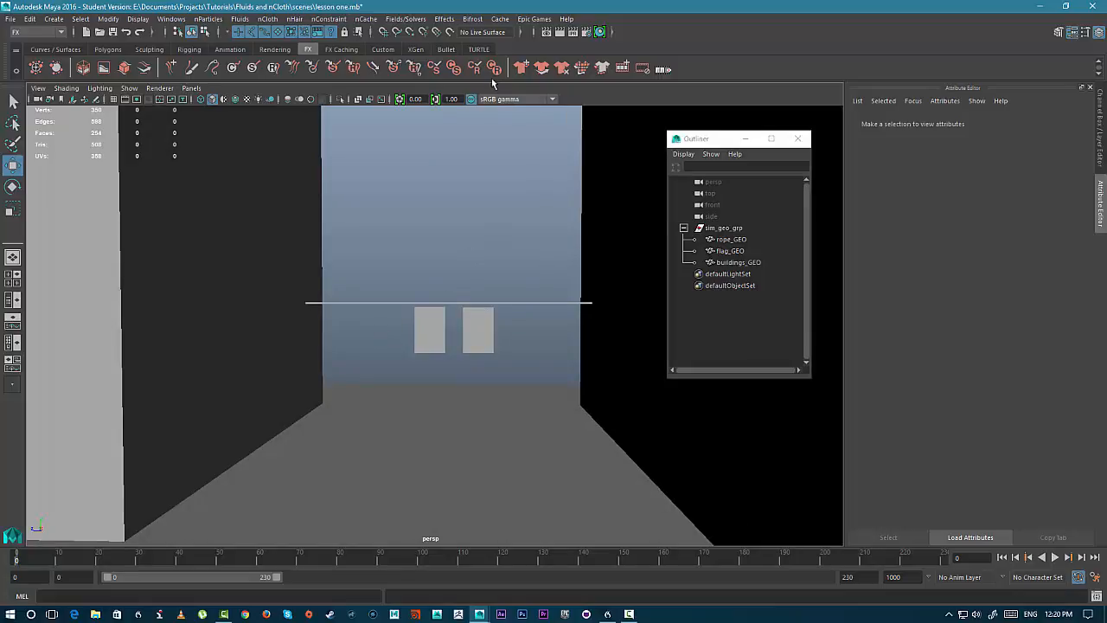
click(366, 20)
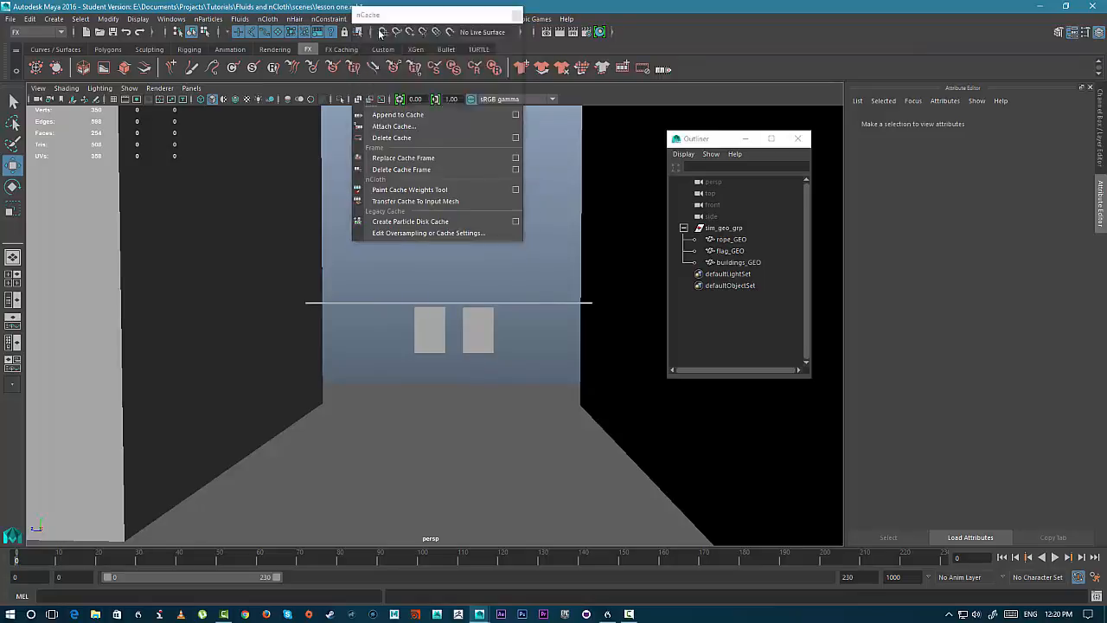
click(376, 37)
drag(406, 26, 152, 156)
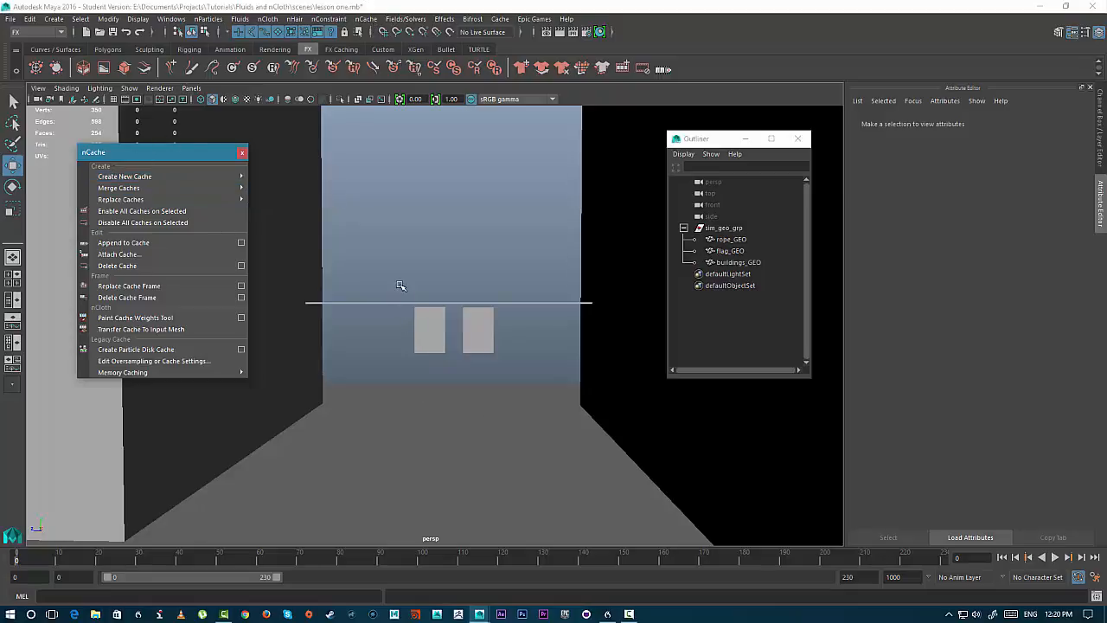
- Select the rope and flag meshes together and convert them to nCloth
drag(403, 286, 503, 349)
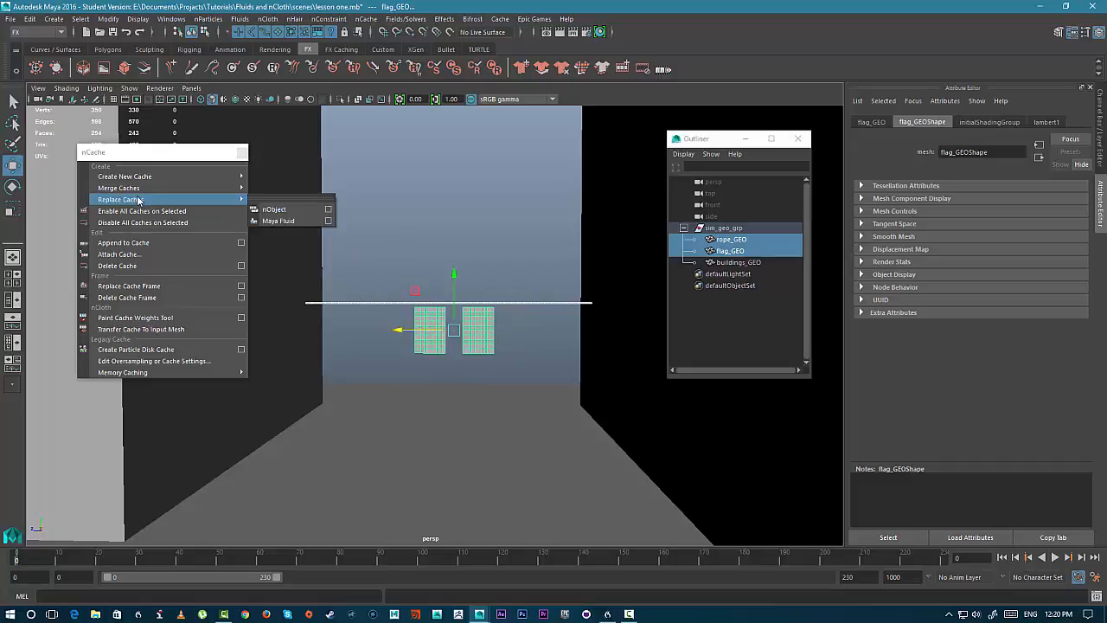
mouse_move(130, 175)
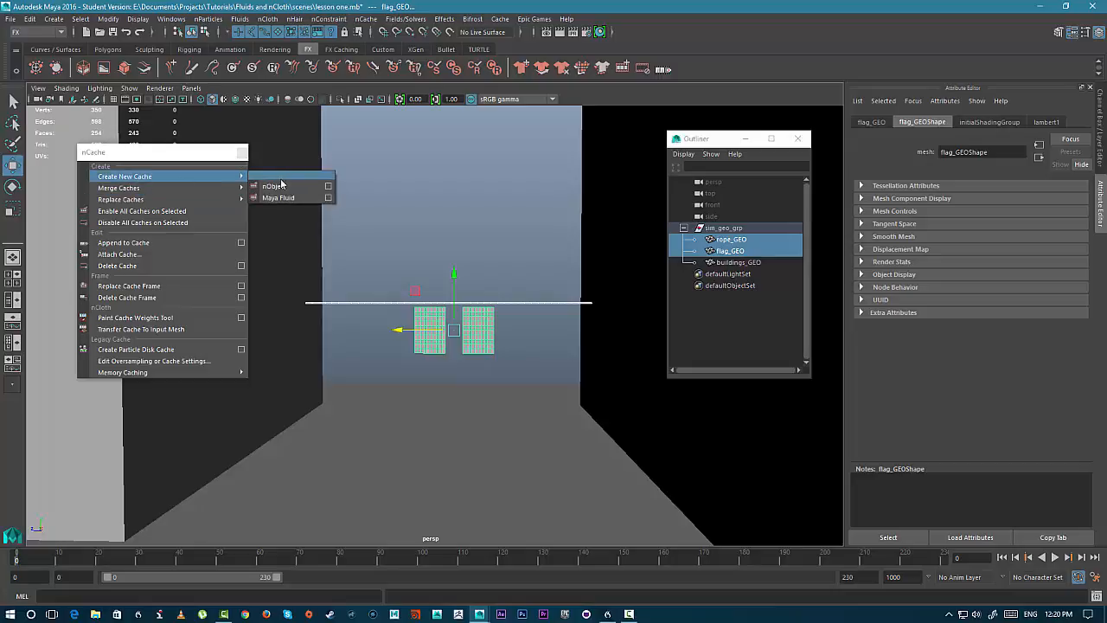
click(239, 156)
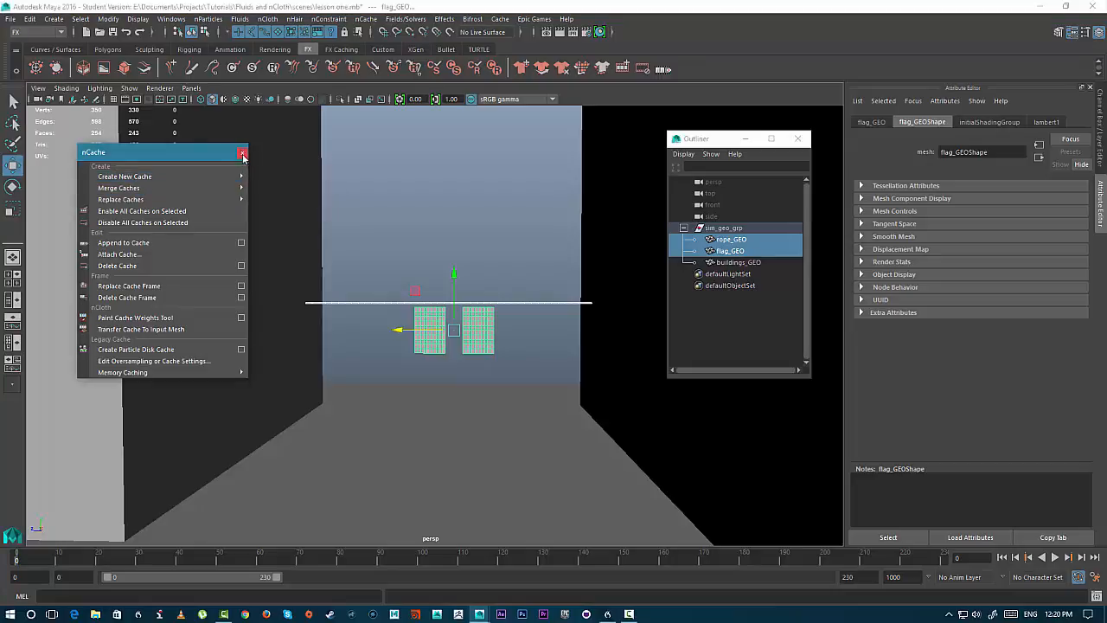
click(242, 153)
click(265, 21)
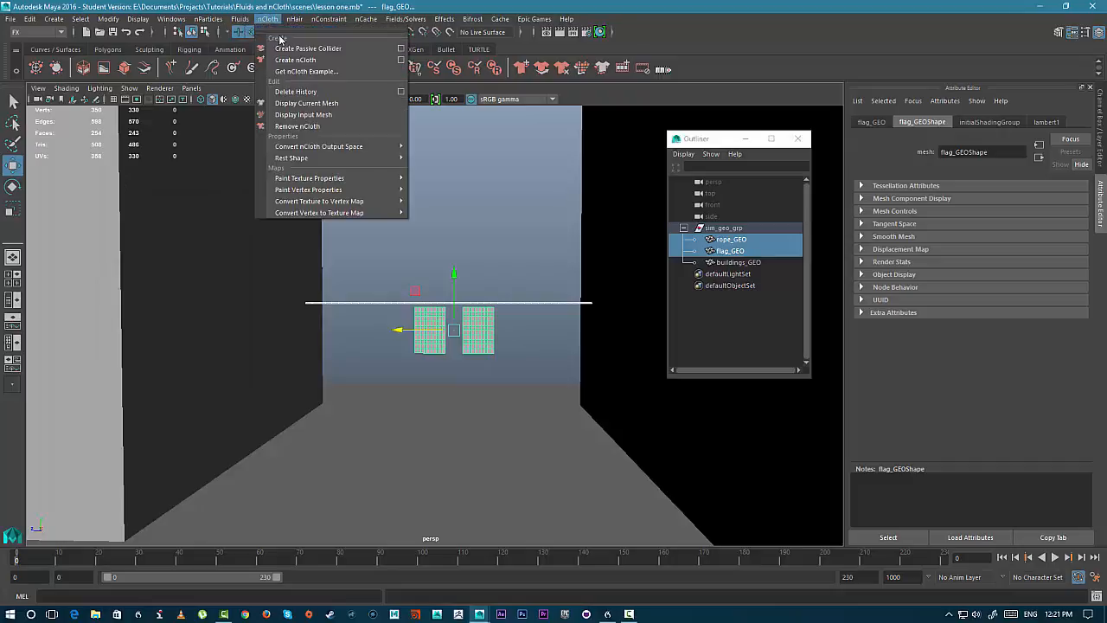
click(280, 28)
drag(307, 22, 113, 186)
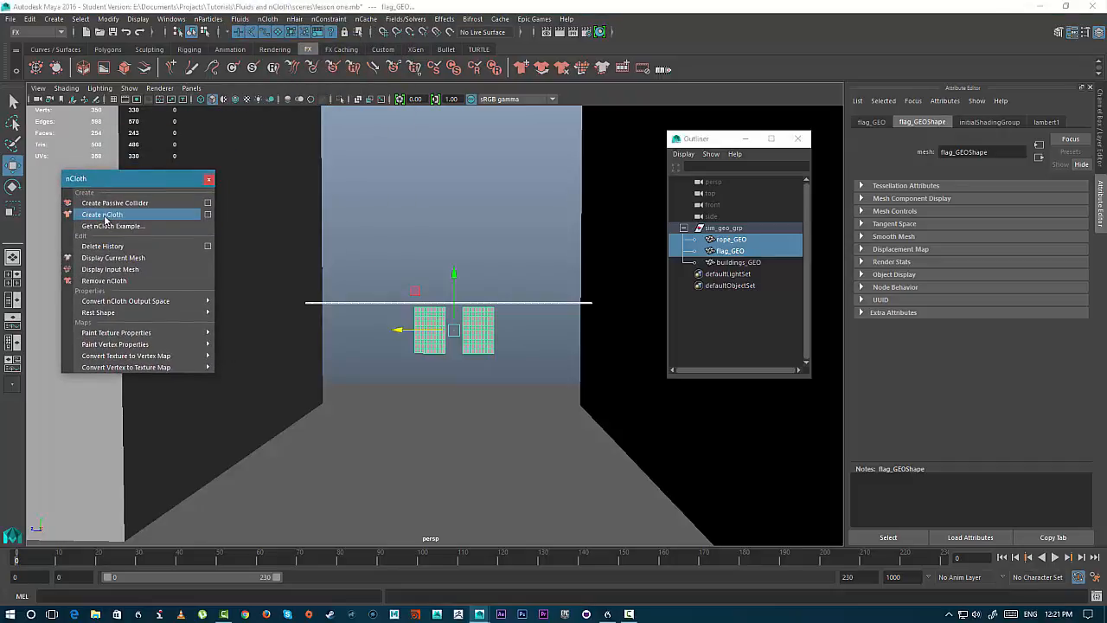
click(103, 215)
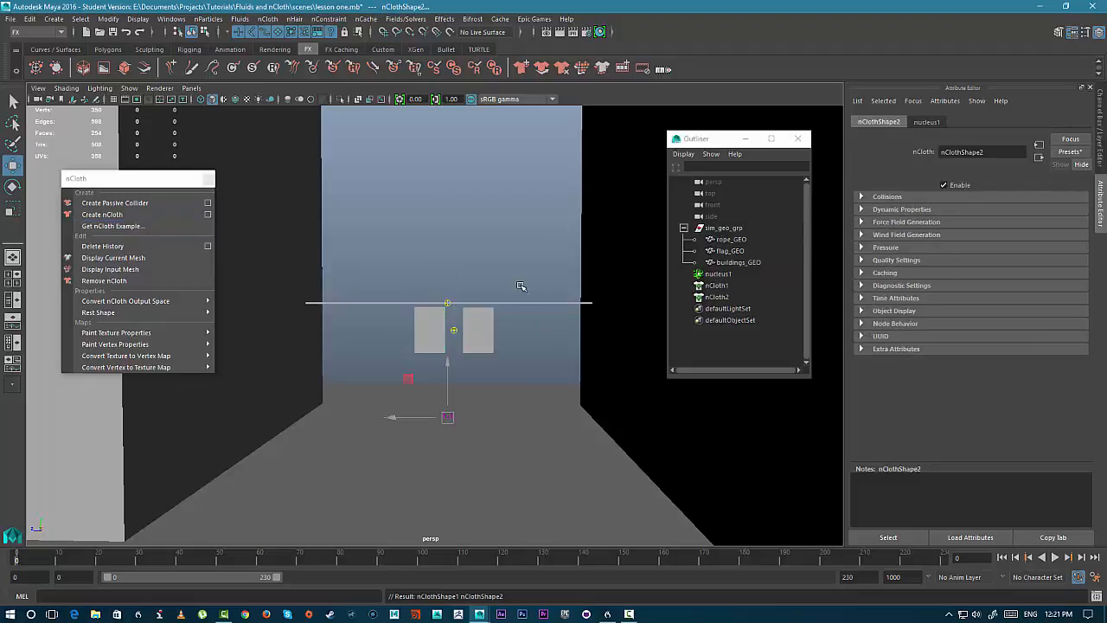
- Check in wireframe display which mesh each of the two nCloth nodes belongs to
click(715, 286)
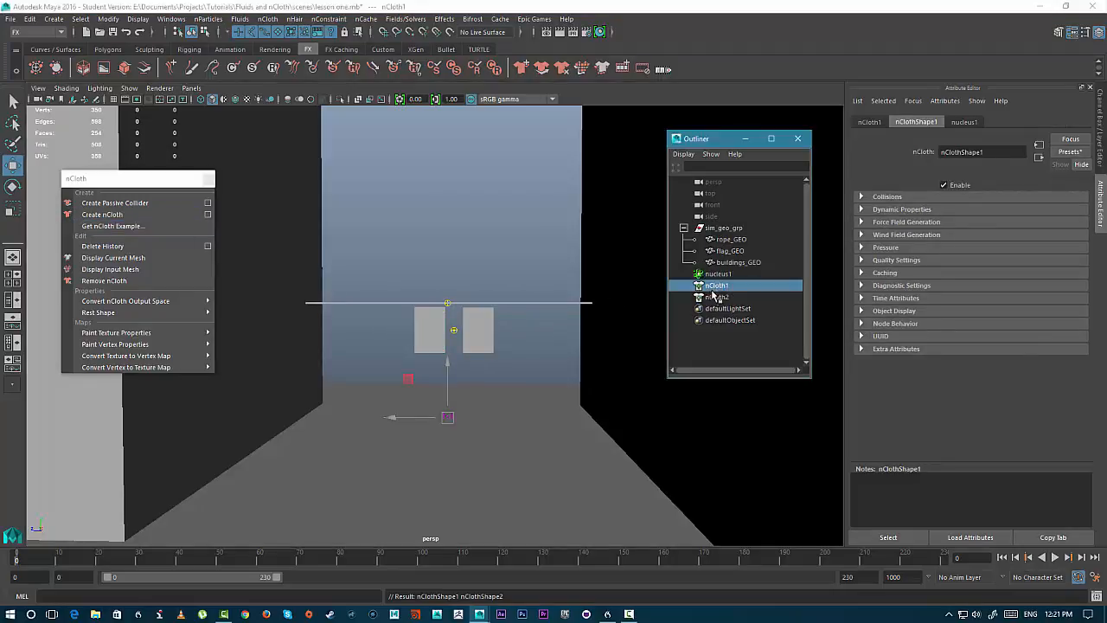
click(718, 300)
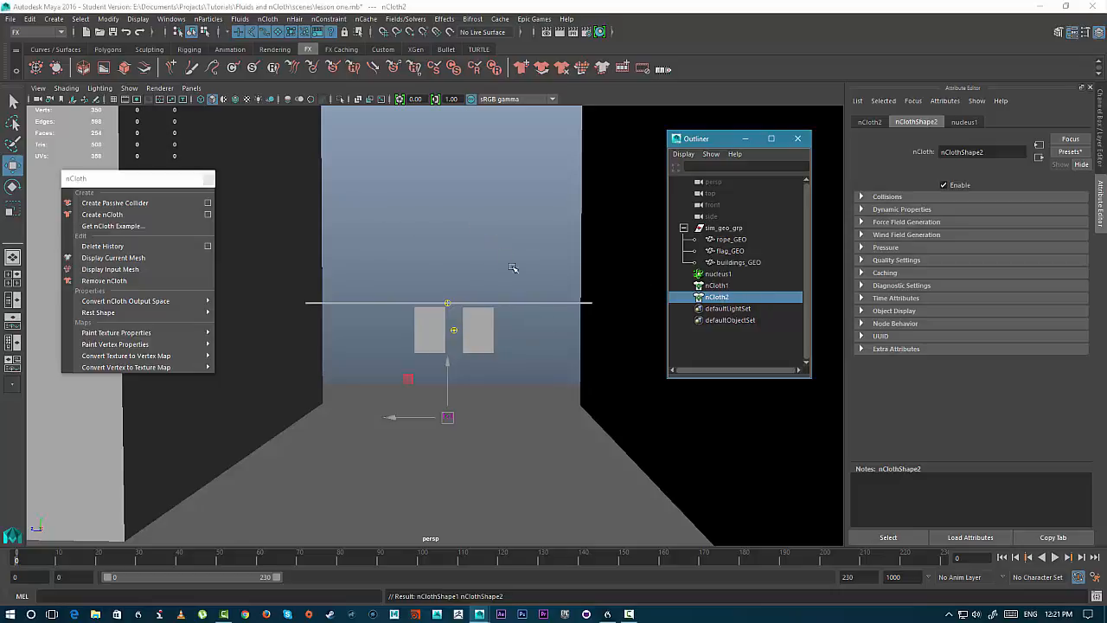
click(714, 299)
click(717, 286)
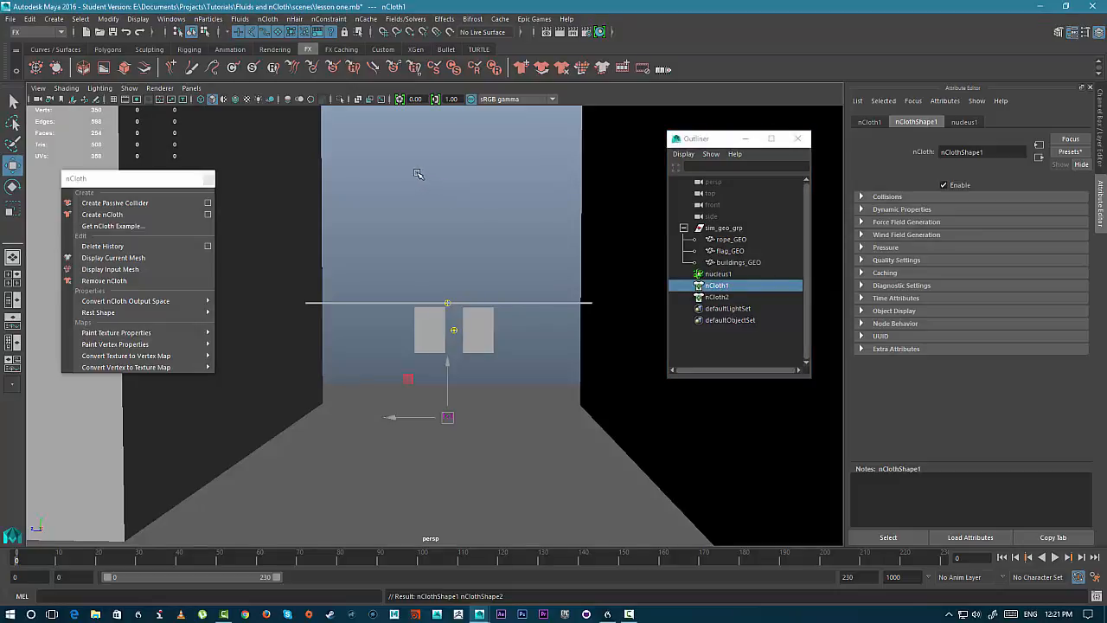
key(4)
click(728, 300)
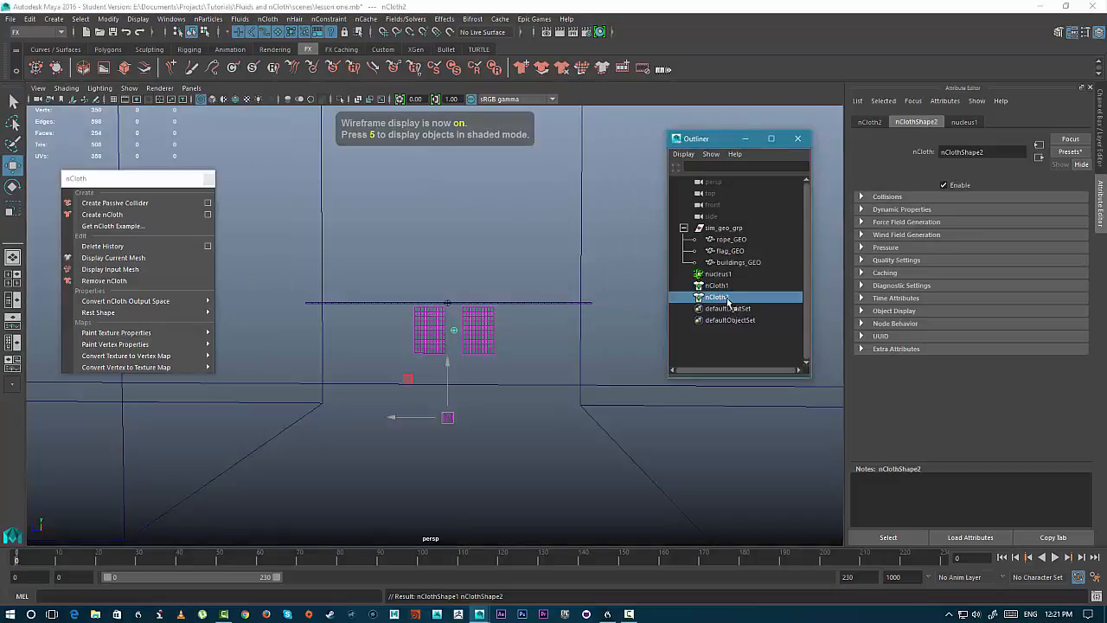
click(722, 287)
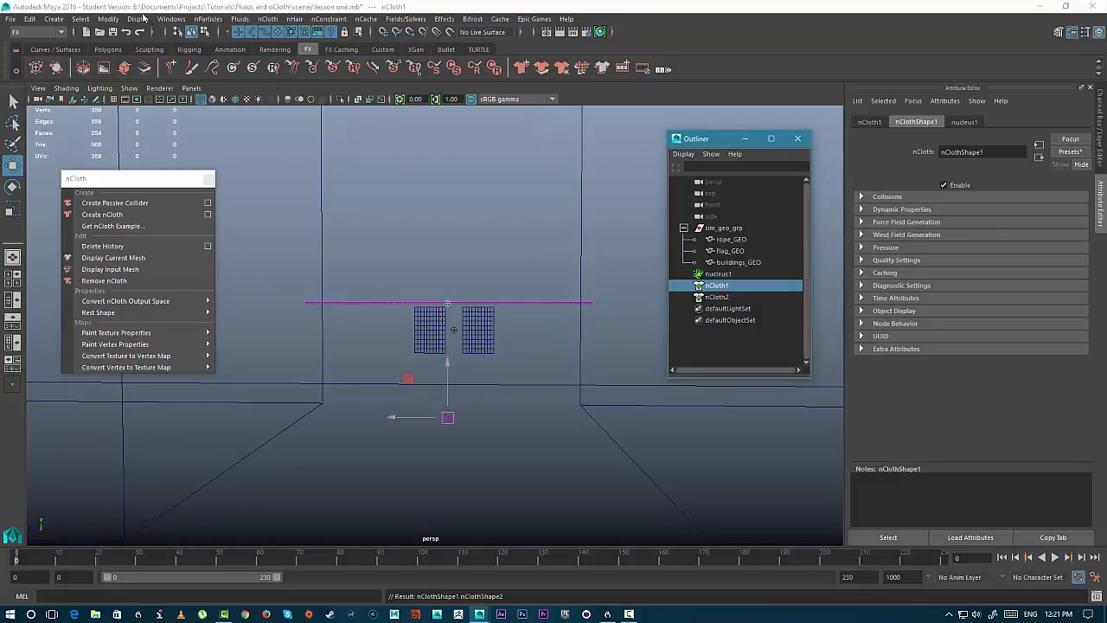
click(171, 18)
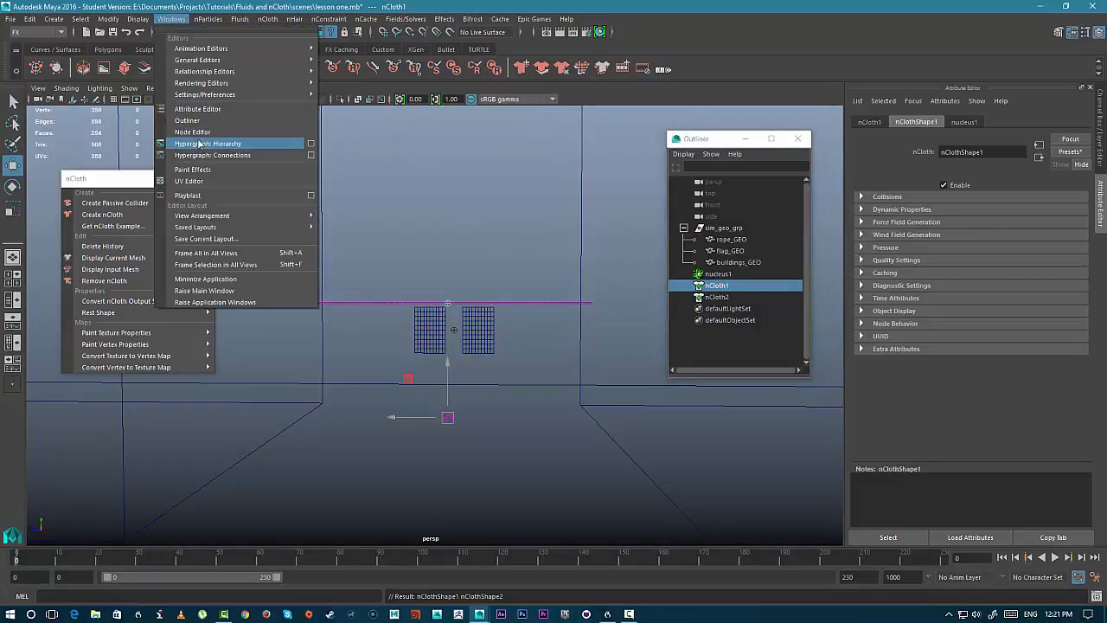
click(444, 175)
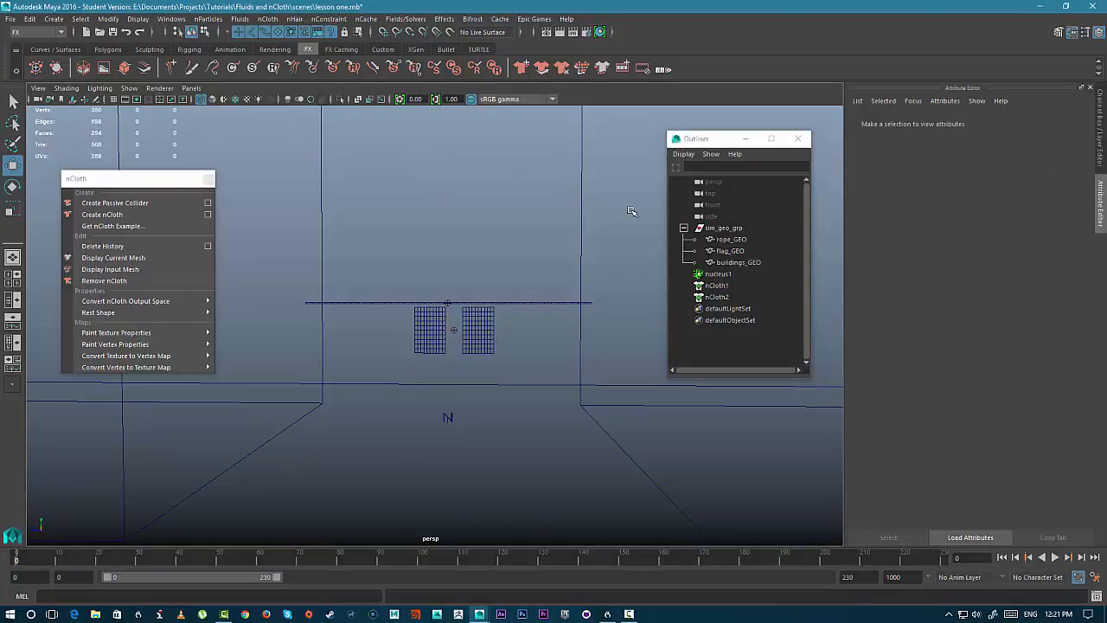
- Rename the rope's nCloth node to nCloth_rope_GEO
click(720, 286)
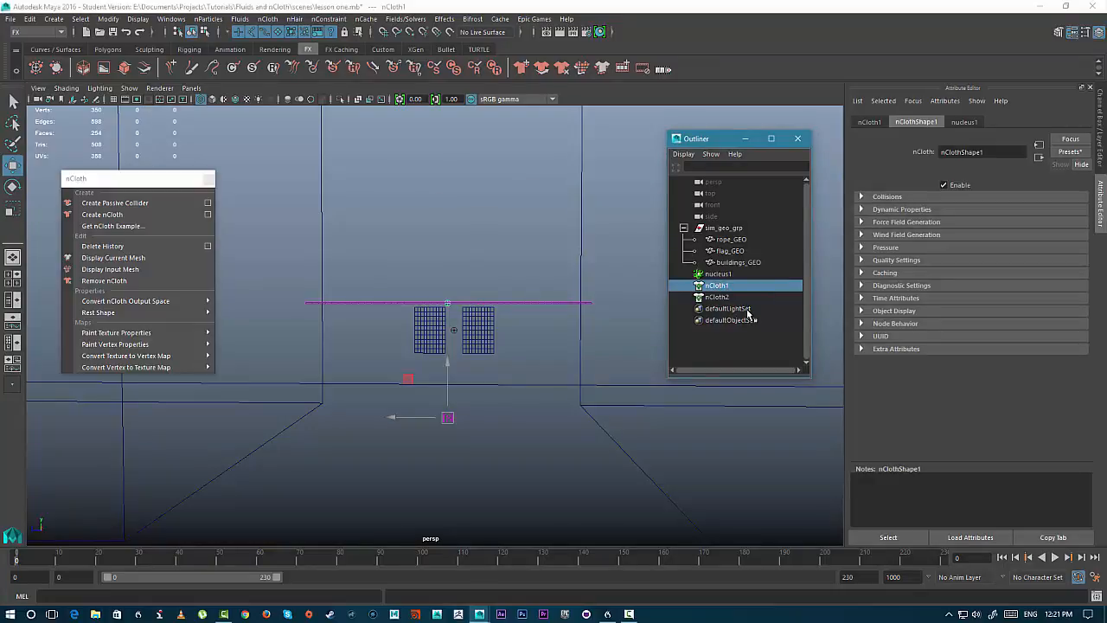
double_click(732, 241)
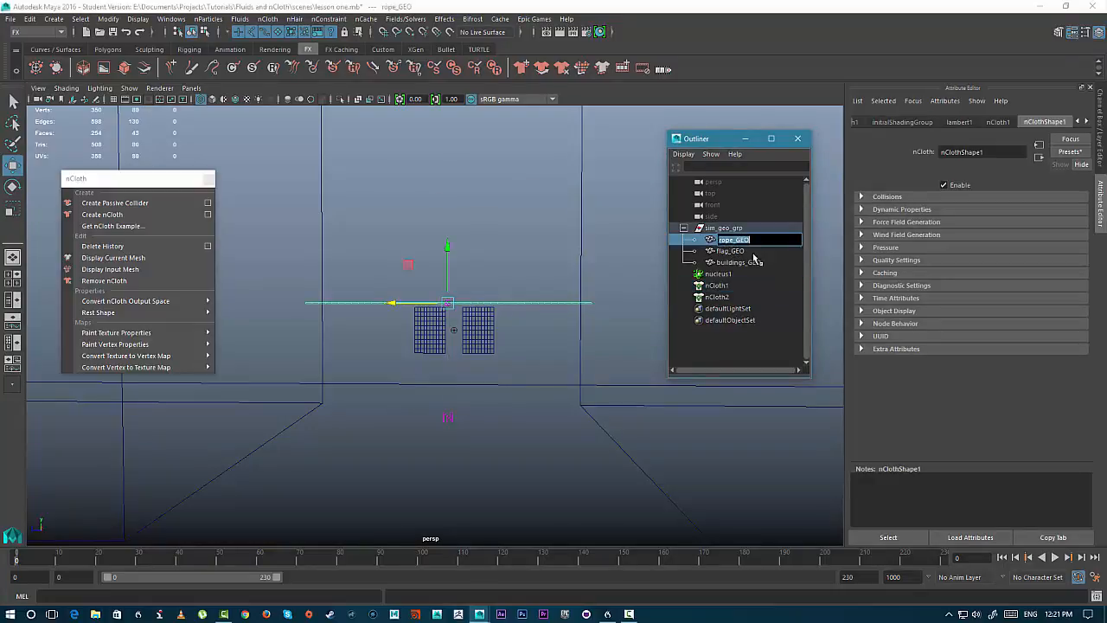
double_click(720, 286)
click(731, 285)
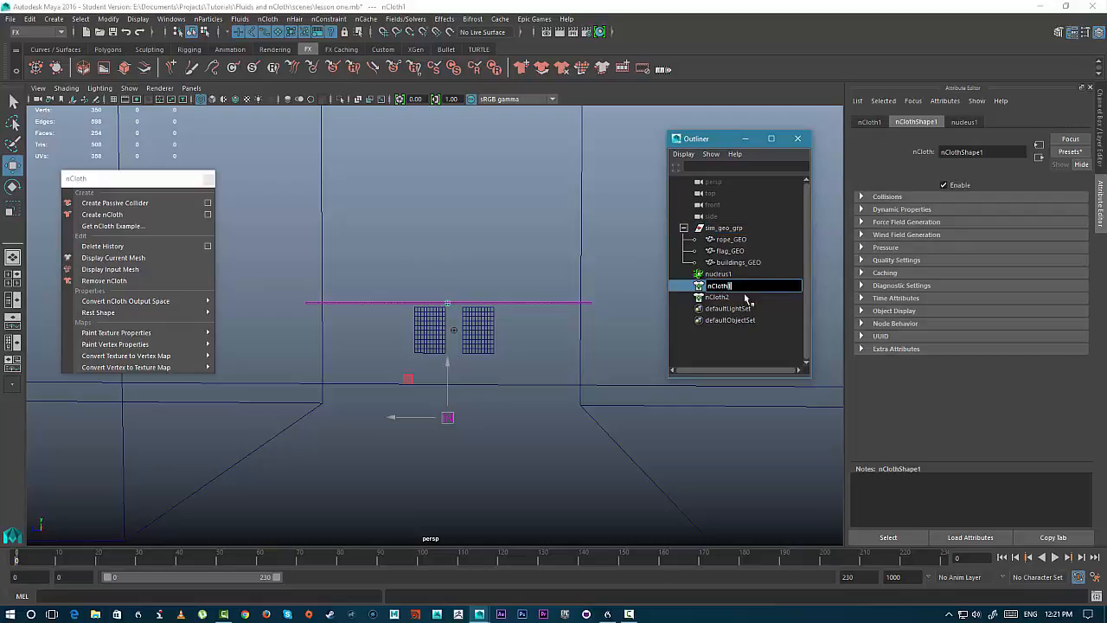
key(BackSpace)
text(_rope_GEO)
key(Return)
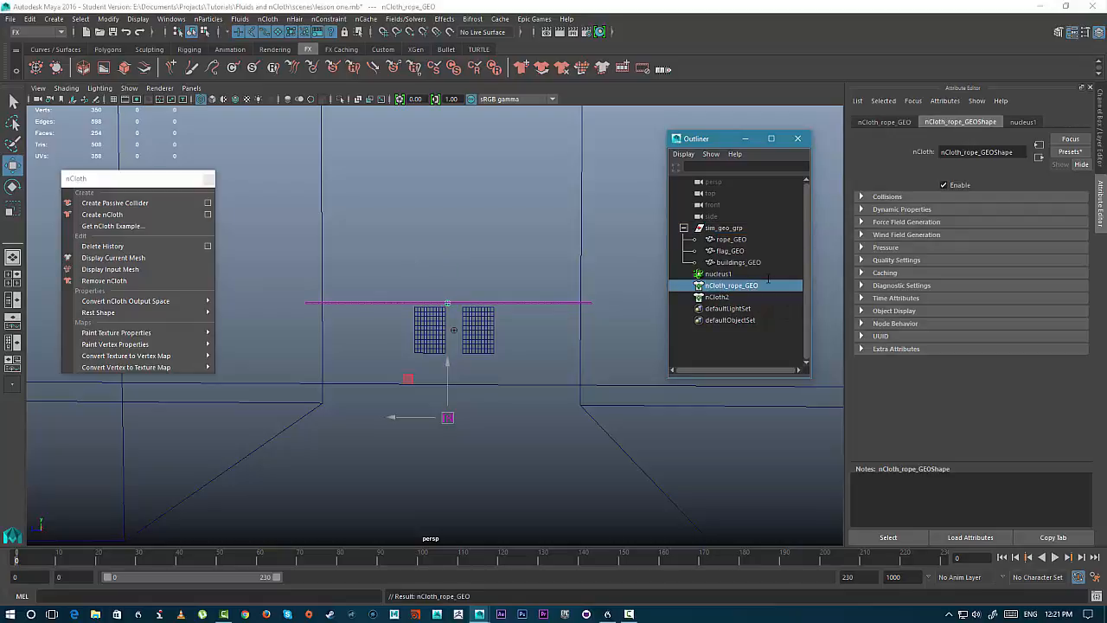
- Rename the flags' nCloth node to nCloth_flag_GEO
double_click(732, 250)
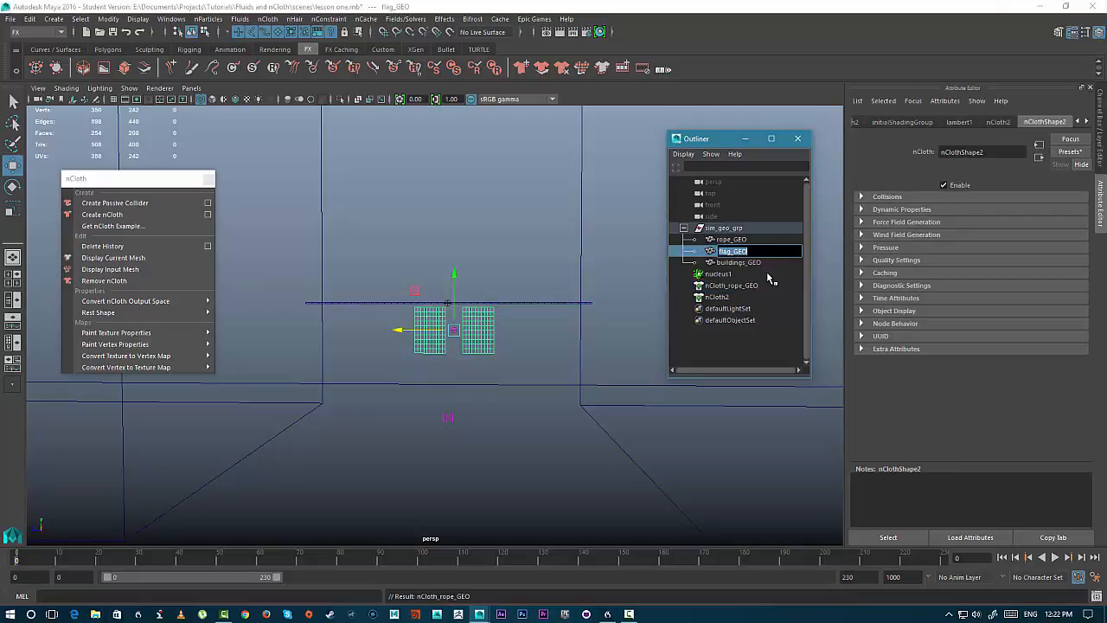
double_click(720, 297)
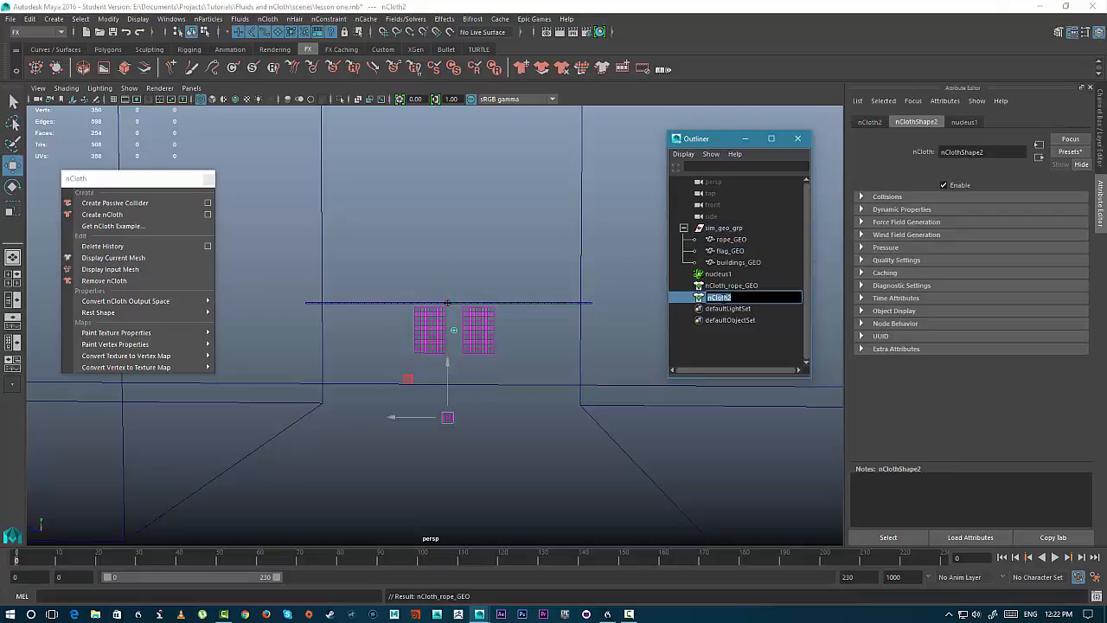
click(729, 297)
key(Delete)
text(flag_GEO)
key(Return)
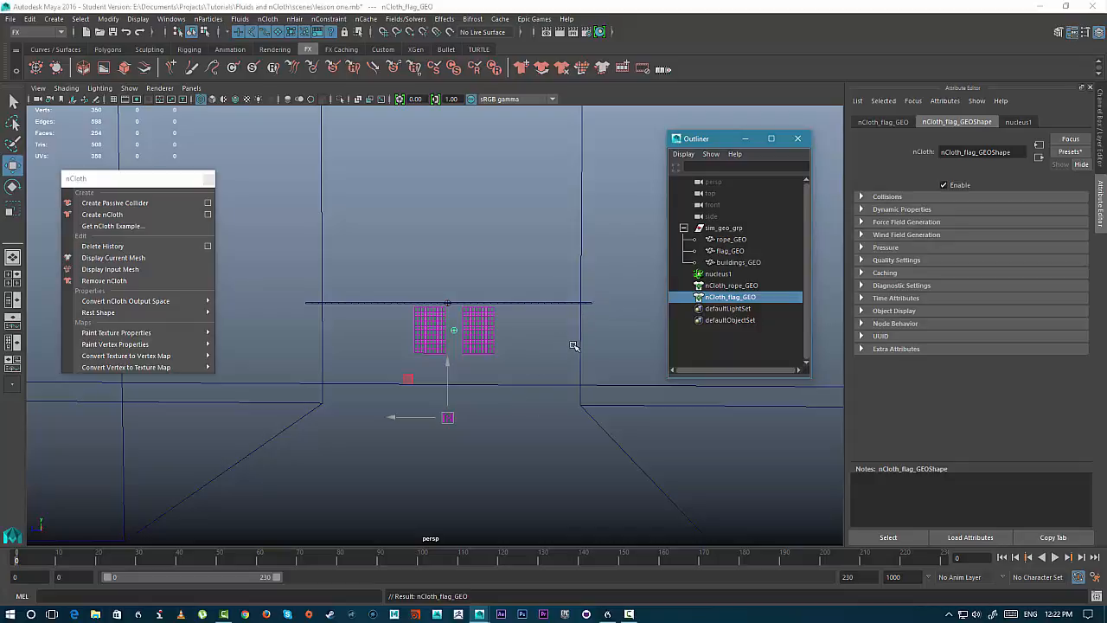
- Make buildings_GEO a passive collider and rename its nRigid node to nRigid_buildings_GEO
click(551, 208)
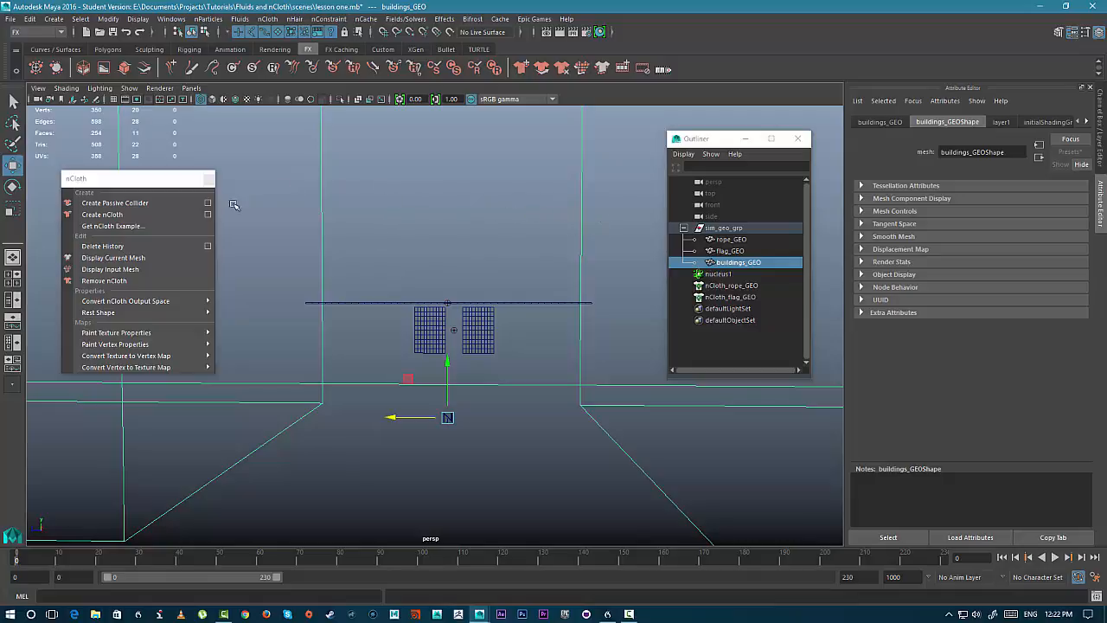
click(113, 204)
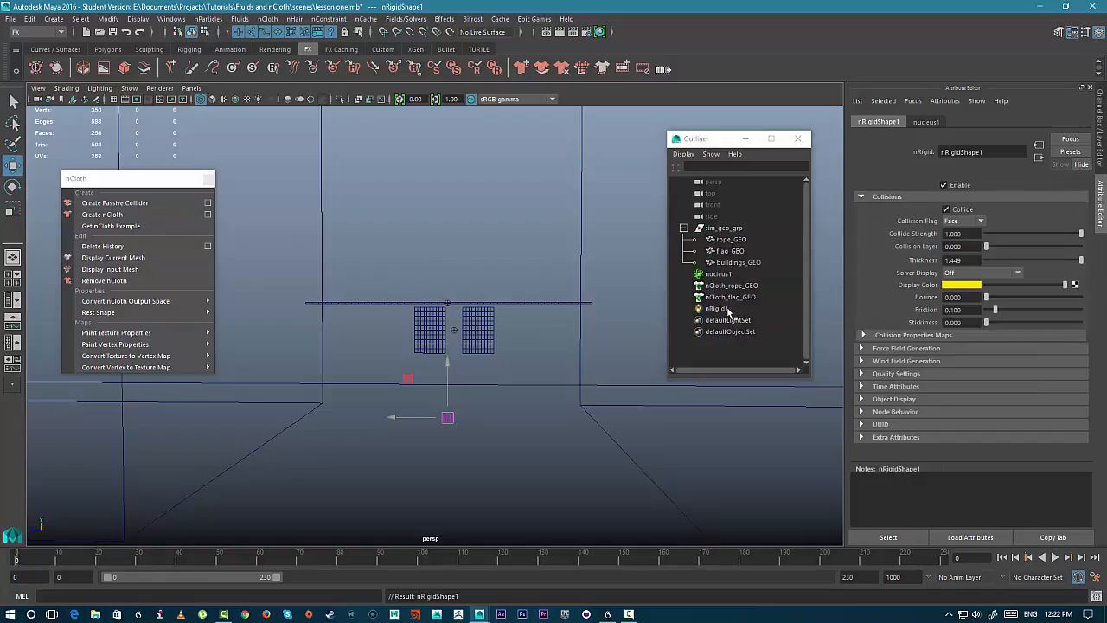
double_click(744, 263)
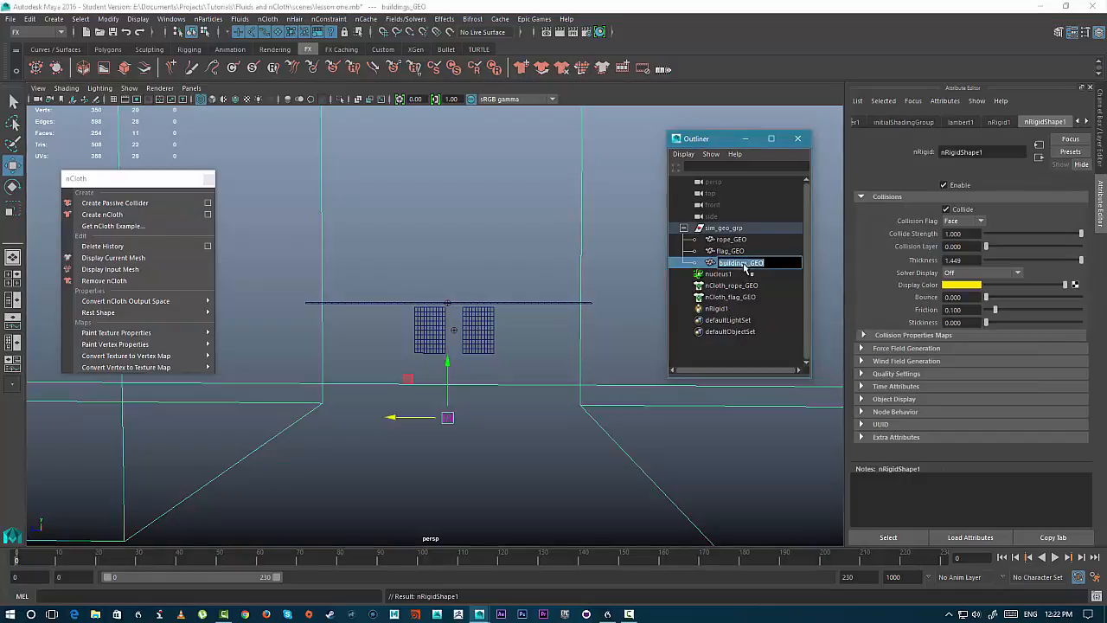
double_click(727, 309)
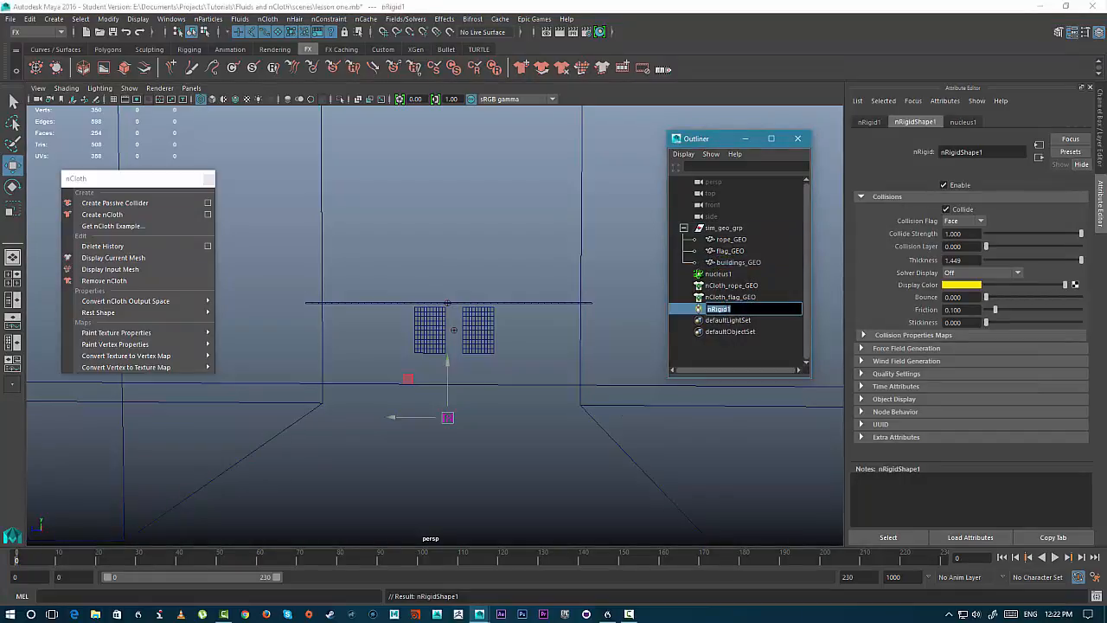
drag(731, 309, 727, 309)
text(_buildings_GEO)
key(Return)
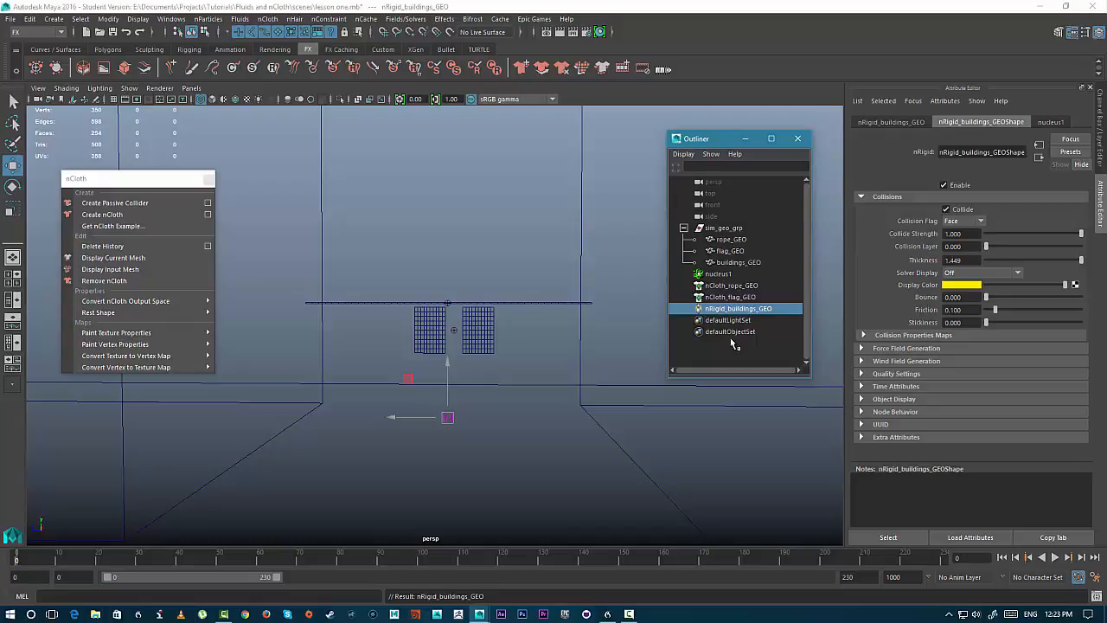
- Group nucleus1, both nCloth nodes and the nRigid node together, naming the group nCloth_GRP
drag(726, 274, 767, 319)
key(ctrl+g)
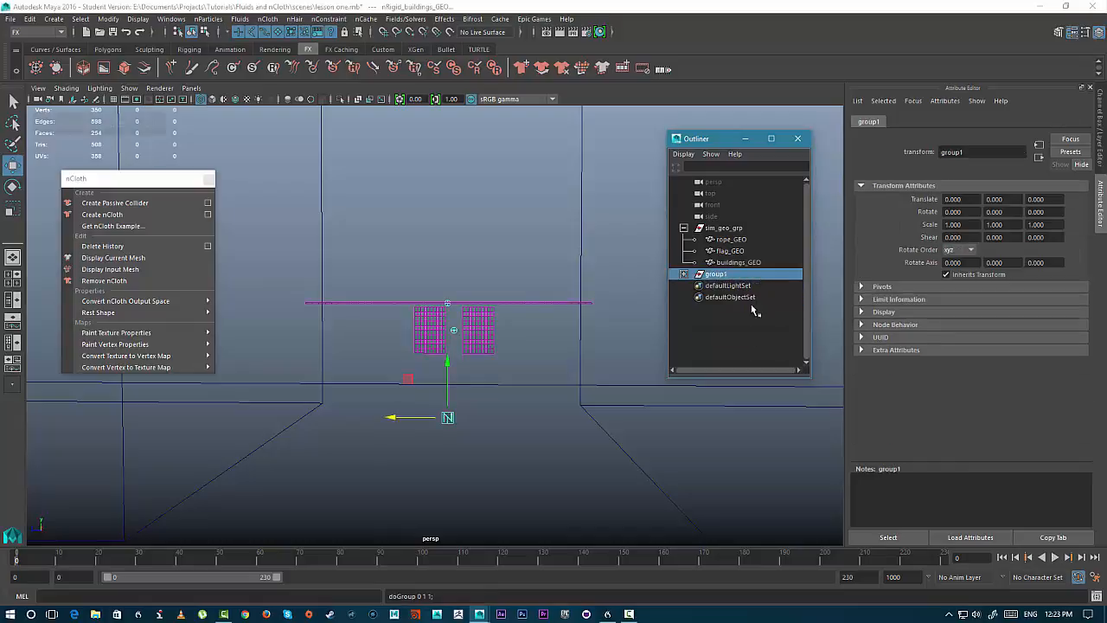
double_click(717, 274)
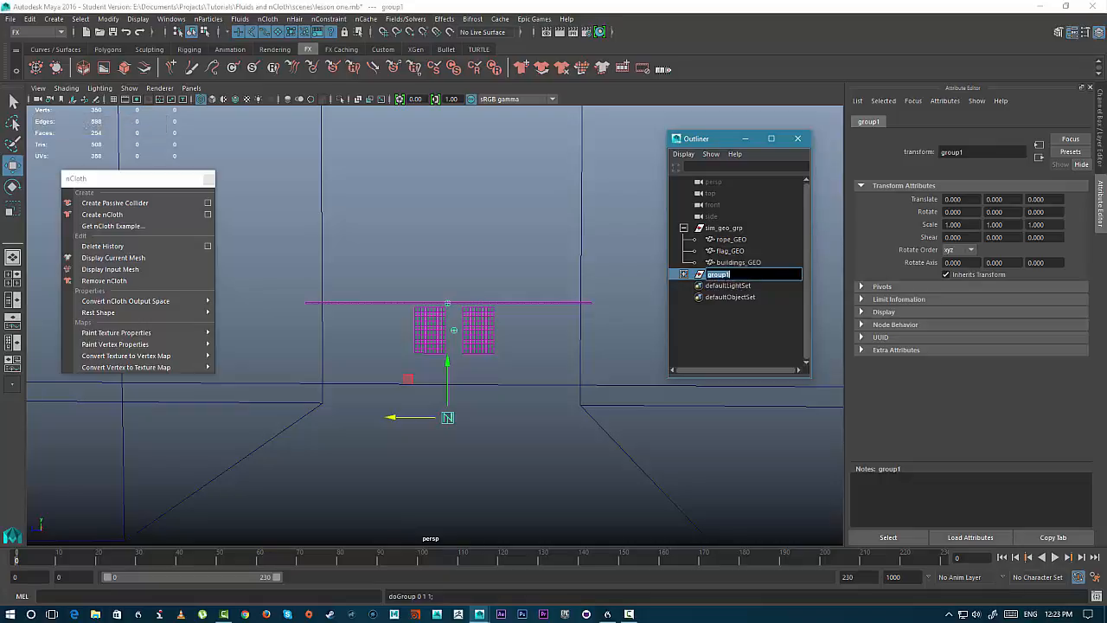
text(Ncloth_GRP)
key(Return)
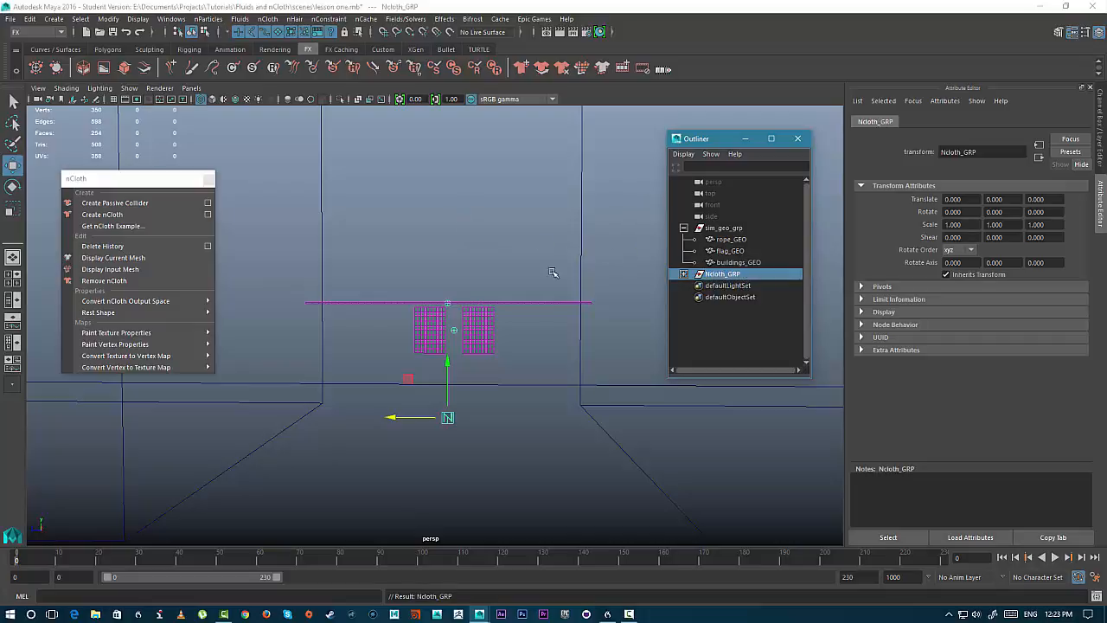
double_click(716, 275)
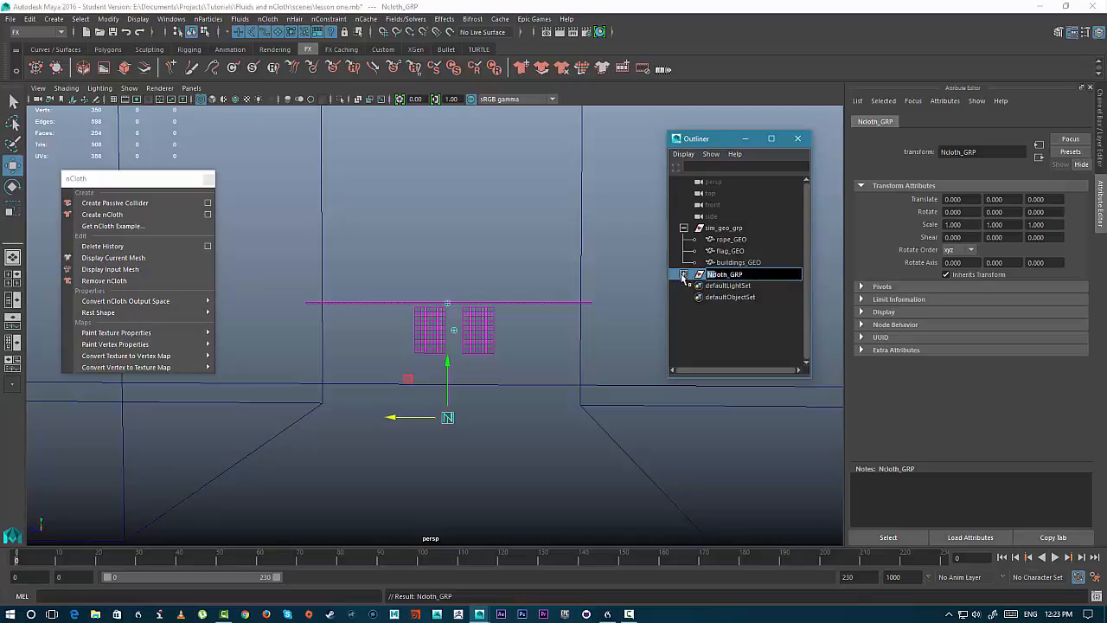
text(nC)
key(Return)
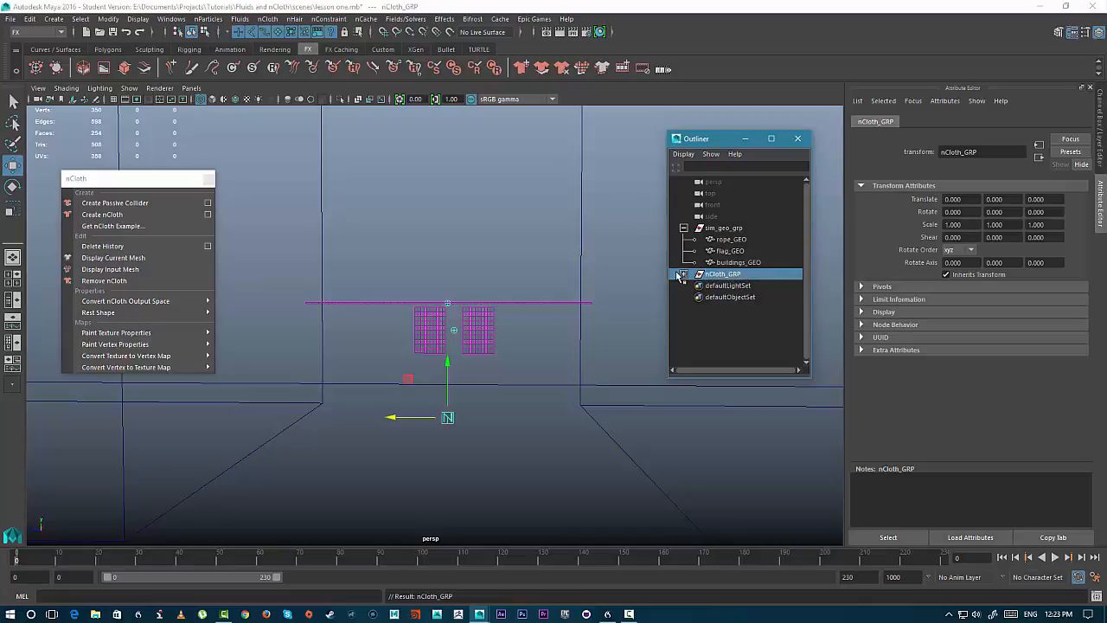
- Collapse sim_geo_grp, check the contents of sim_geo_grp and nCloth_GRP in the viewport, and clear the selection
click(685, 227)
click(723, 228)
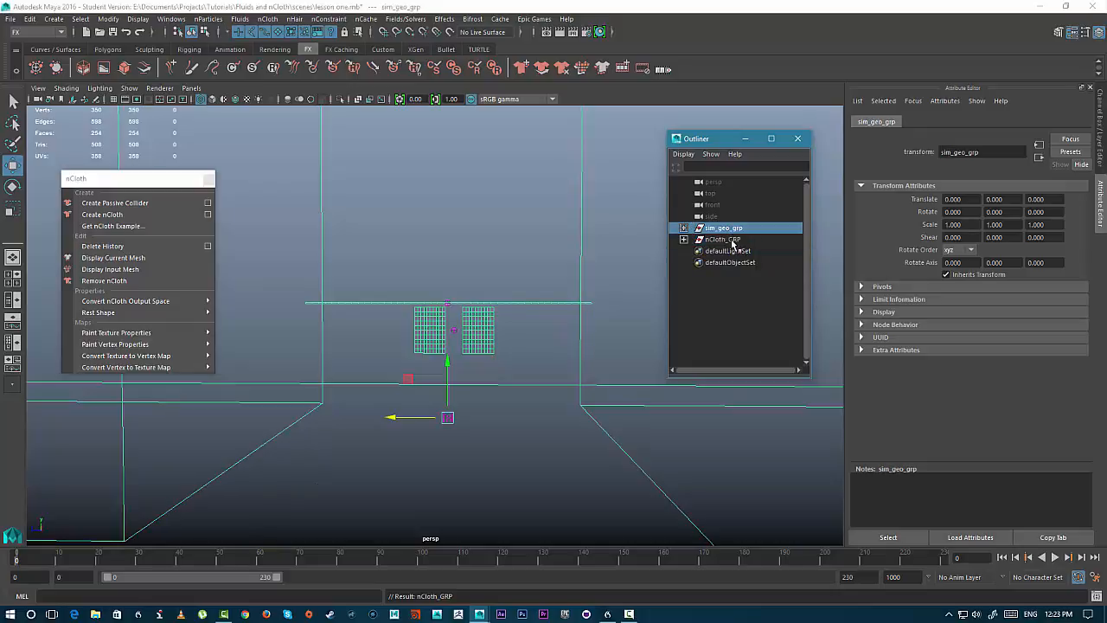
click(731, 241)
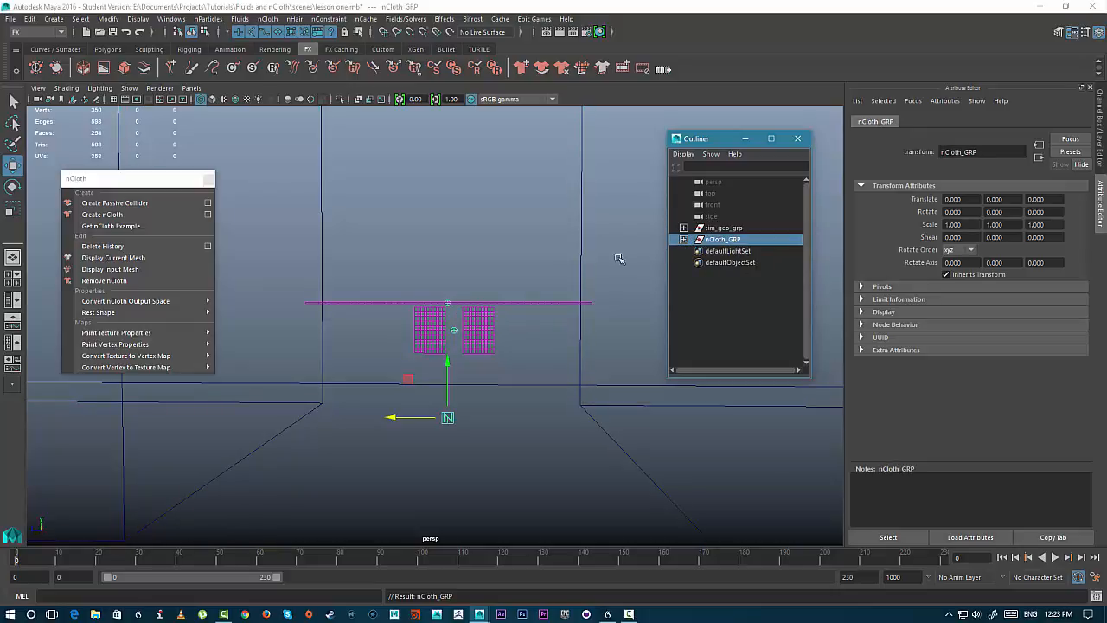
click(478, 230)
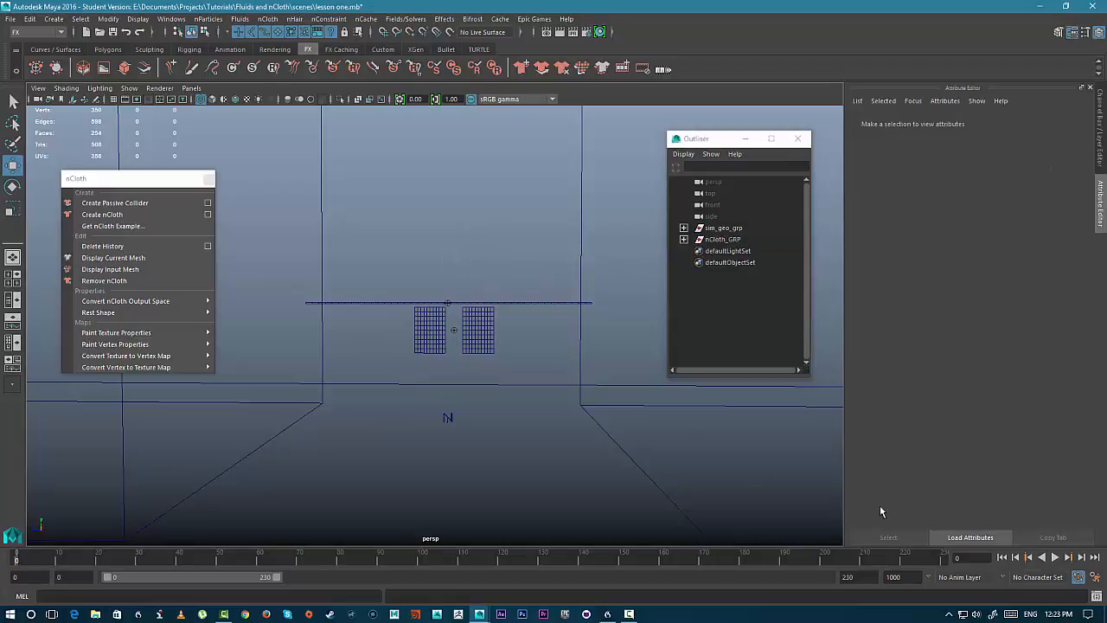
- Play the simulation to watch the rope and flags fall, and return to frame 0
click(1055, 557)
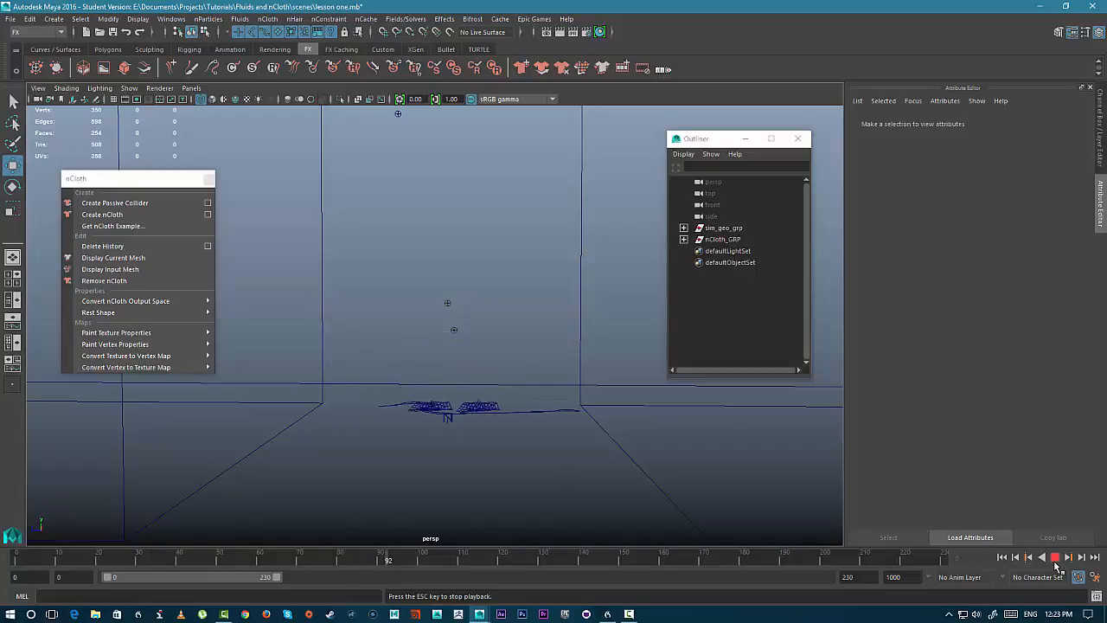
click(1055, 557)
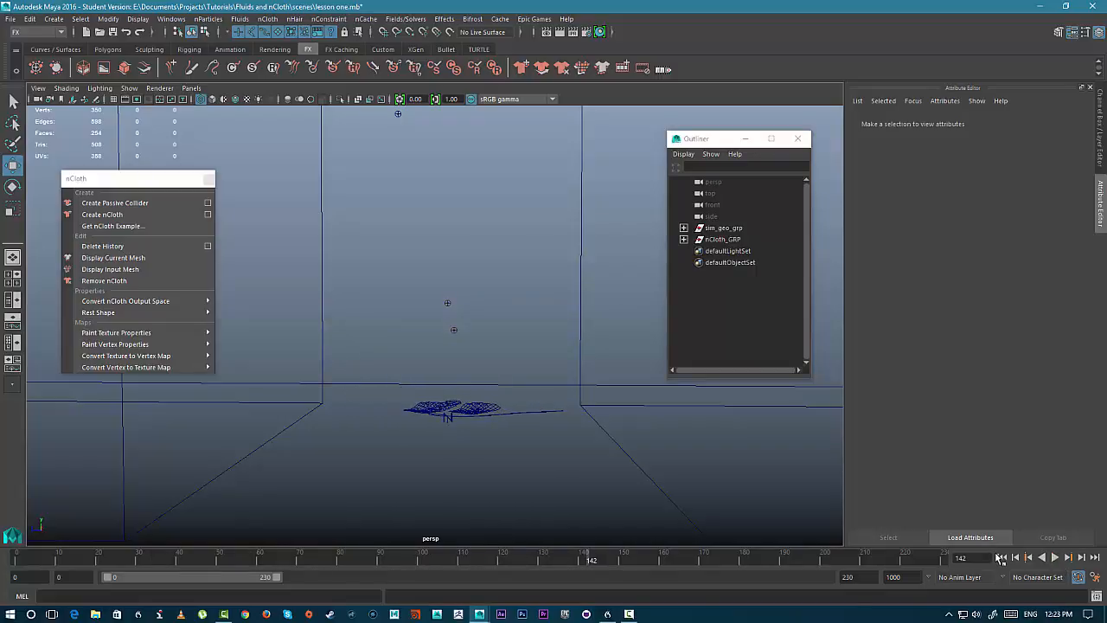
click(1001, 557)
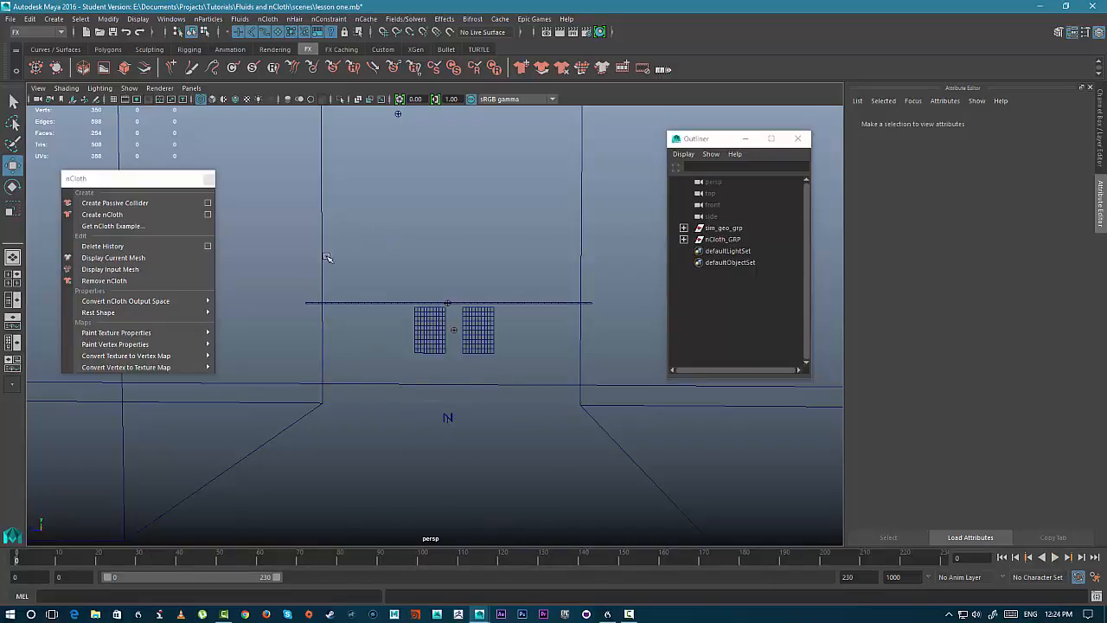
- Set the timeline's playback speed to Play Every Frame, Max Real-time
right_click(462, 559)
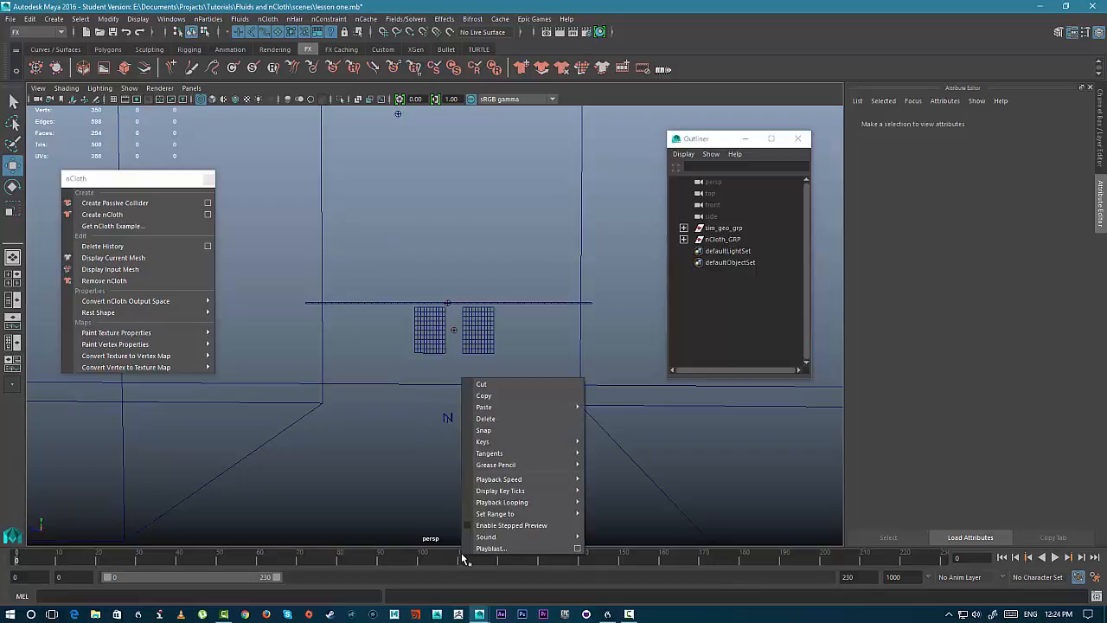
mouse_move(498, 500)
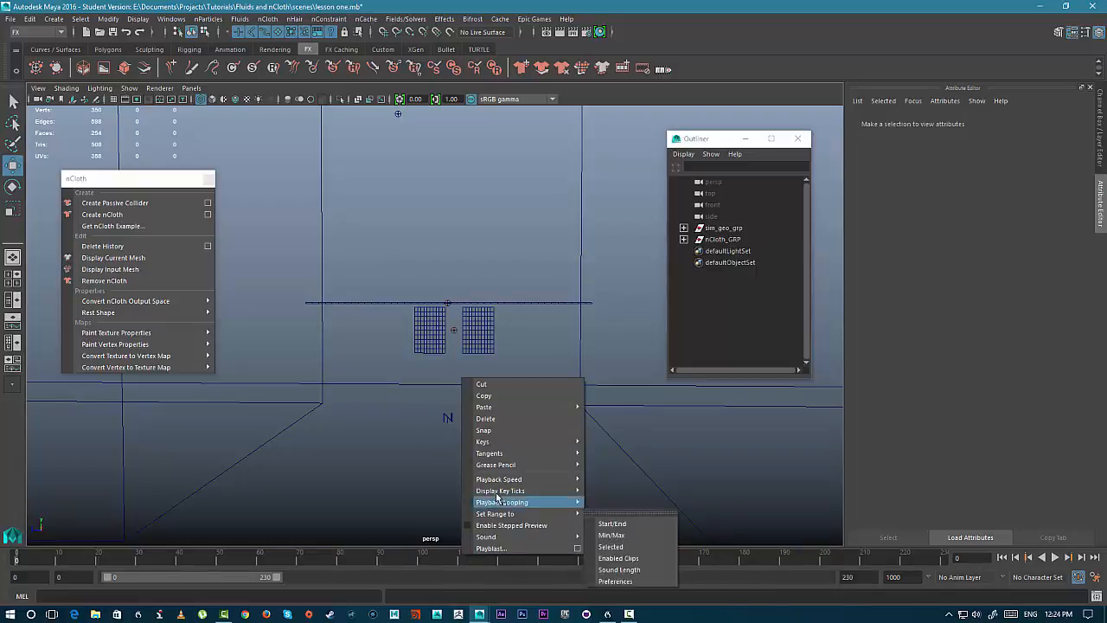
mouse_move(517, 481)
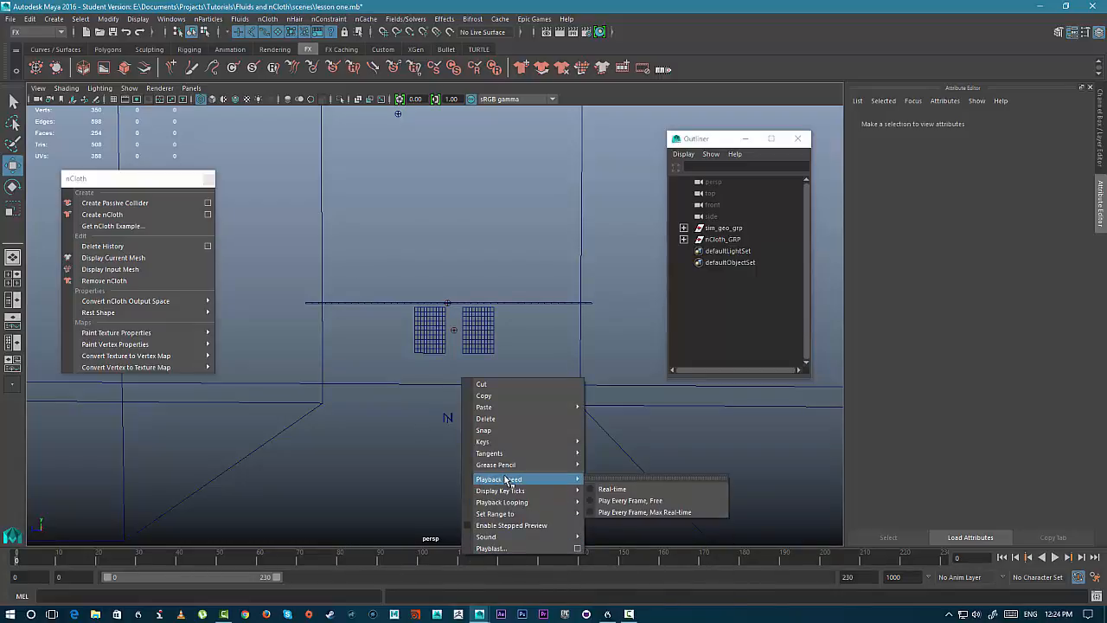
click(655, 514)
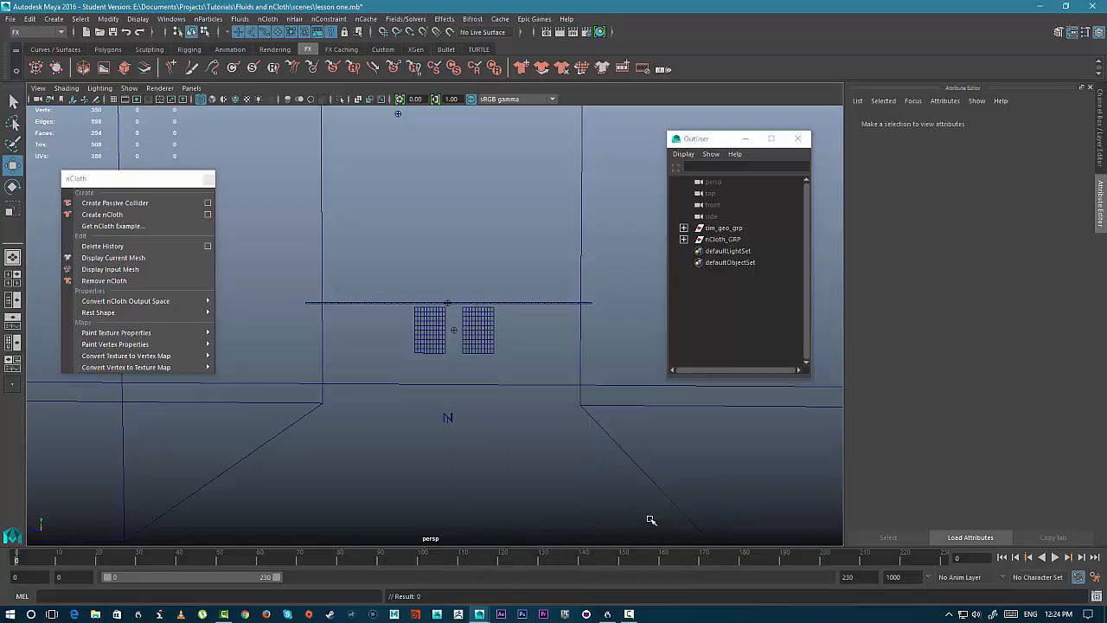
- Replay the simulation and inspect in shaded display how the flags and rope rest on the ground
click(1054, 557)
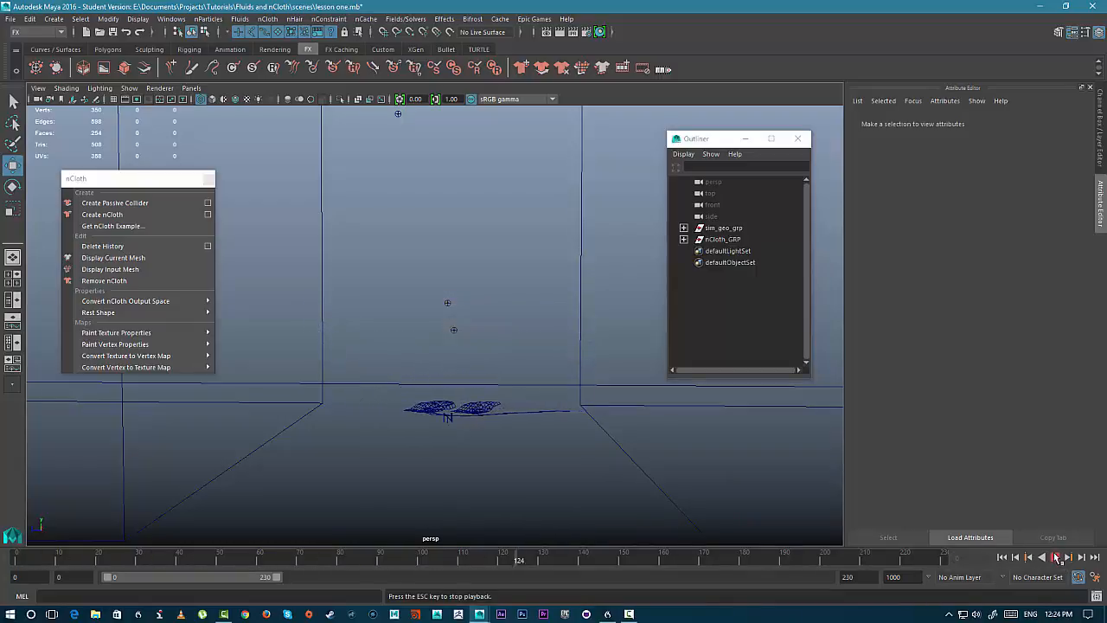
click(1055, 558)
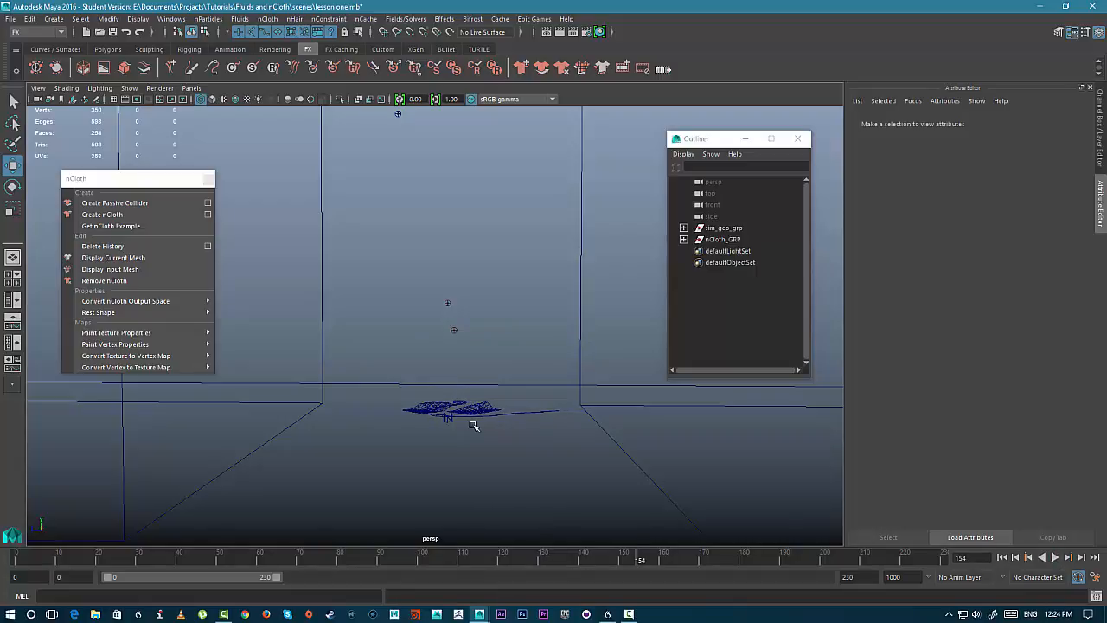
key(5)
mouse_move(526, 449)
alt+mouse_down()
mouse_move(546, 450)
mouse_move(498, 340)
mouse_move(462, 444)
mouse_move(482, 262)
mouse_move(465, 352)
mouse_move(453, 354)
alt+mouse_up()
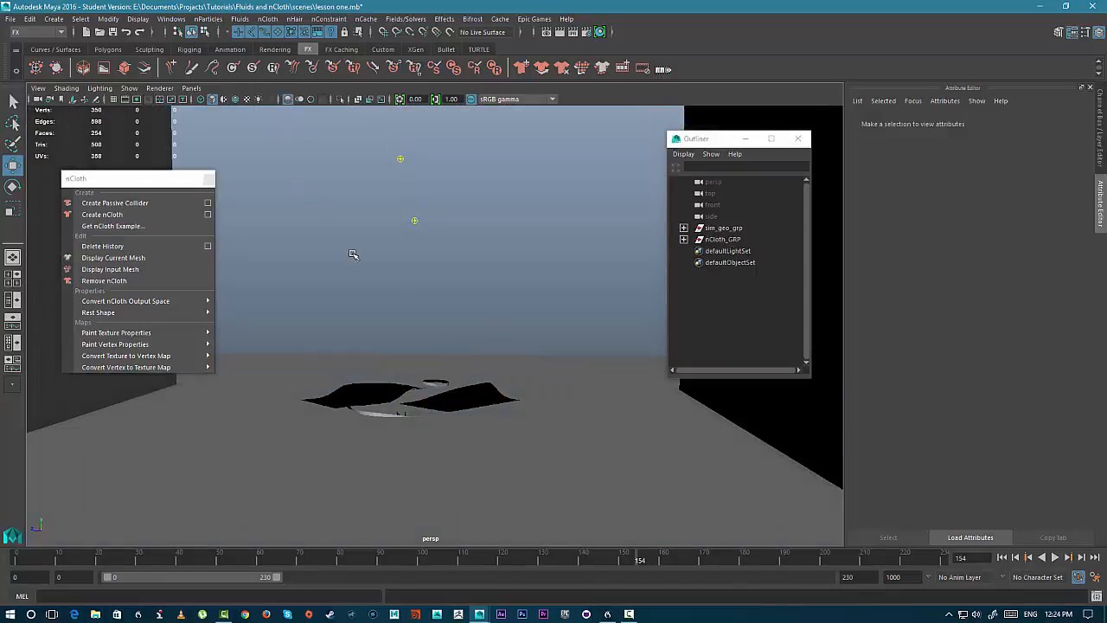
alt+drag(431, 431, 436, 393)
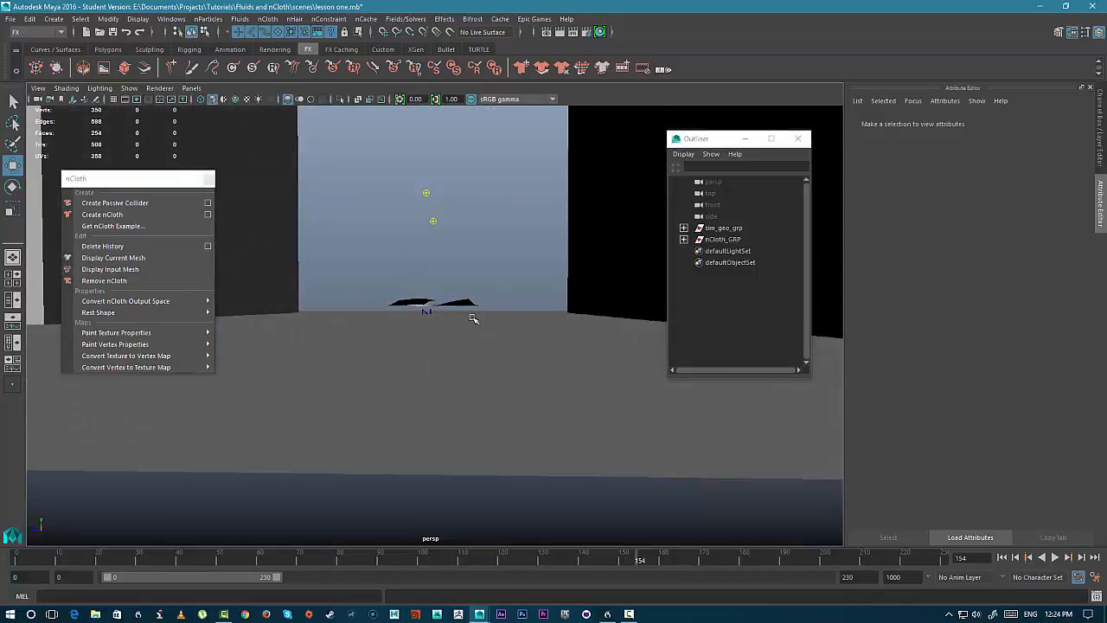
- Set the collision Thickness of the buildings' nRigid node to 0.1
click(559, 285)
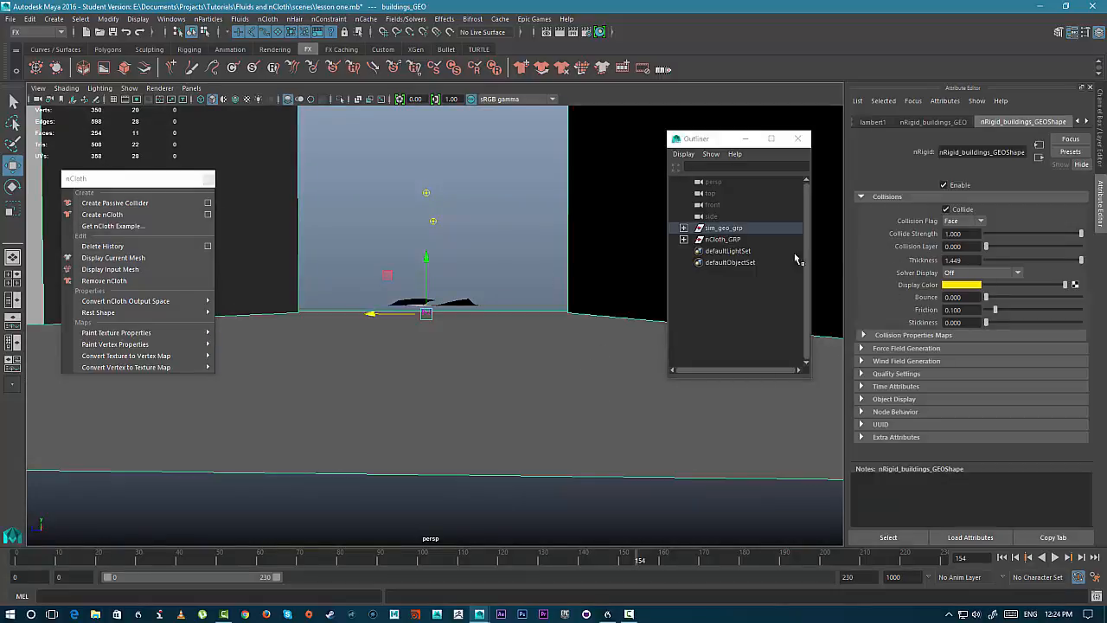
click(972, 260)
alt+drag(536, 247, 285, 311)
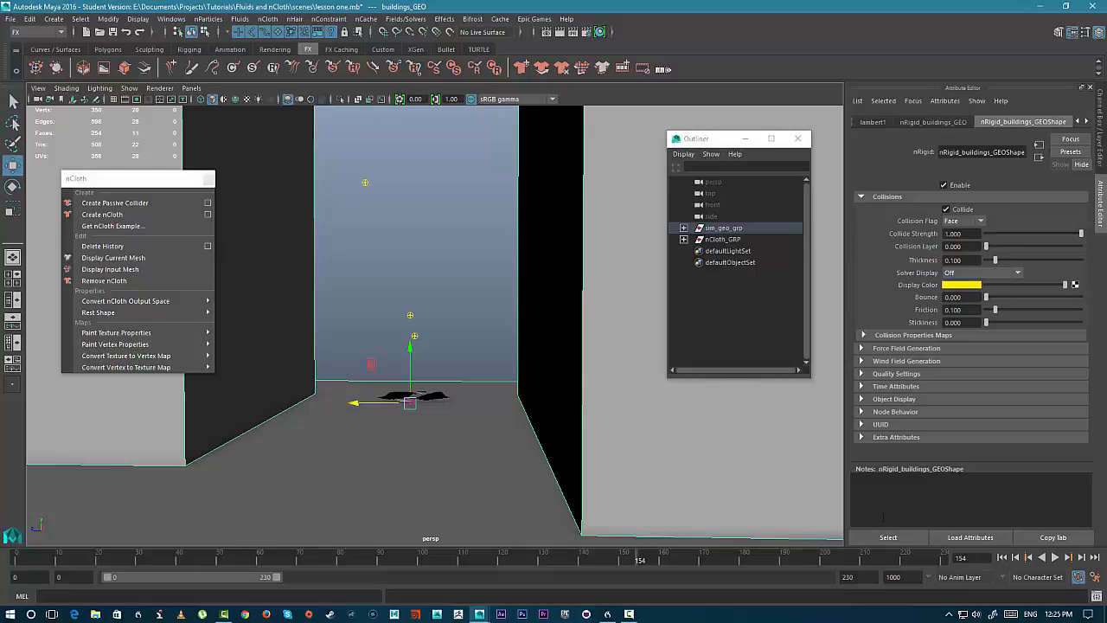
- Play the simulation with the thinner building collider and return to the first frame
click(1054, 558)
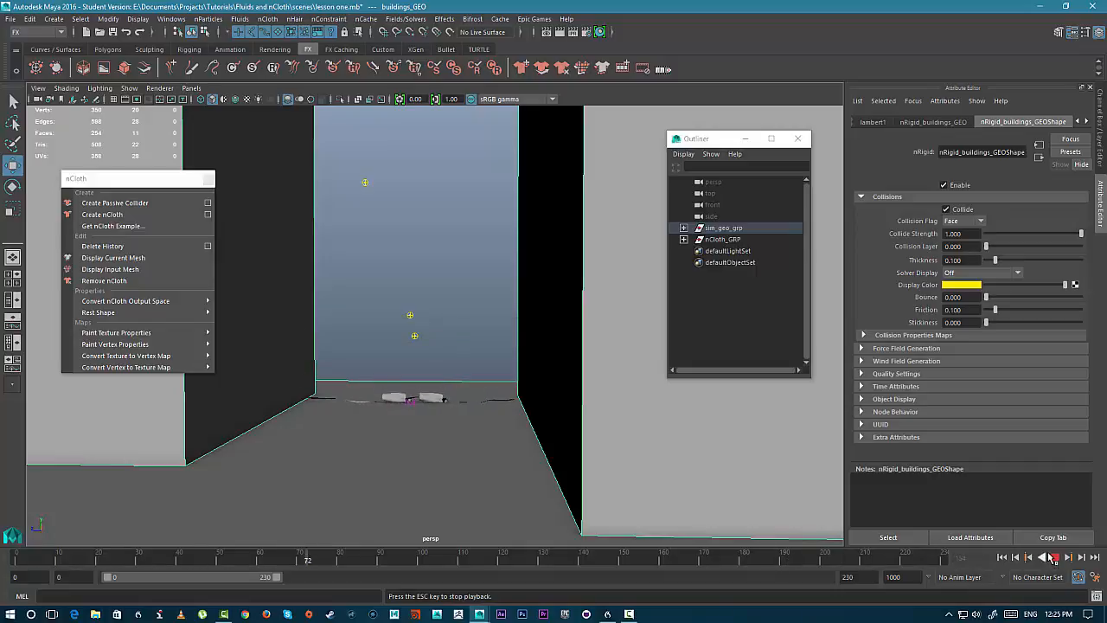
click(1054, 558)
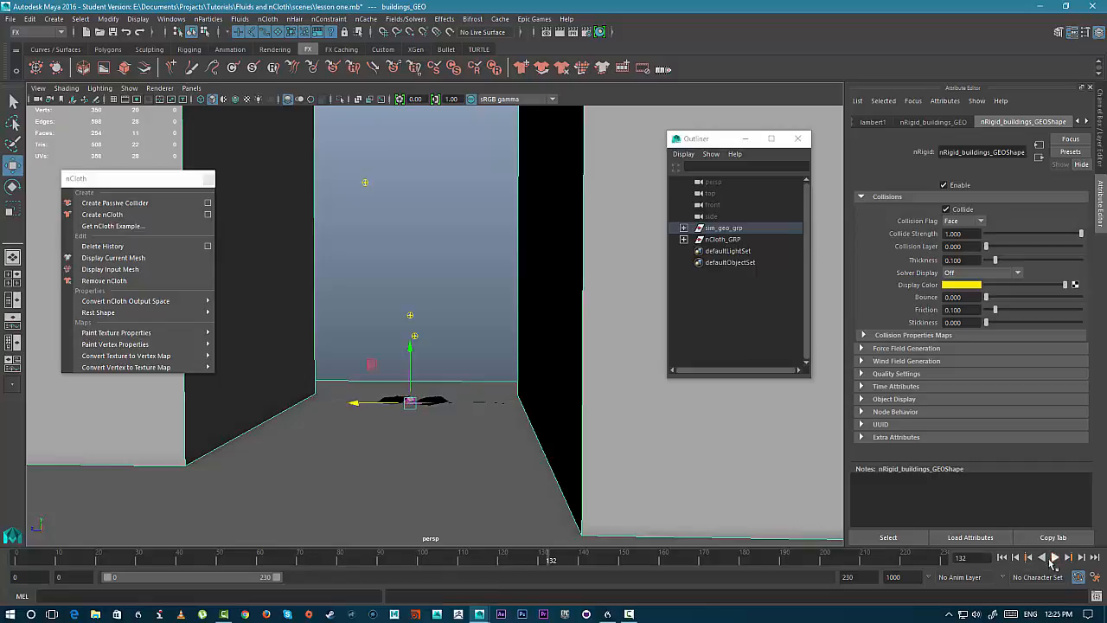
click(1002, 558)
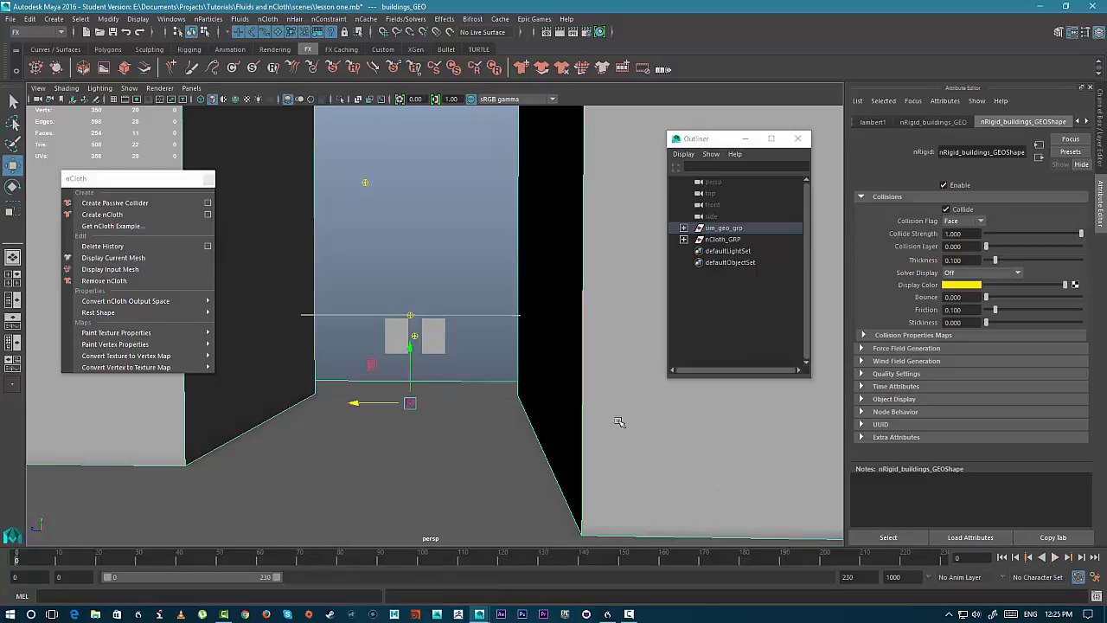
- Select nucleus1 inside nCloth_GRP and expand its Scale Attributes
alt+drag(428, 272, 527, 314)
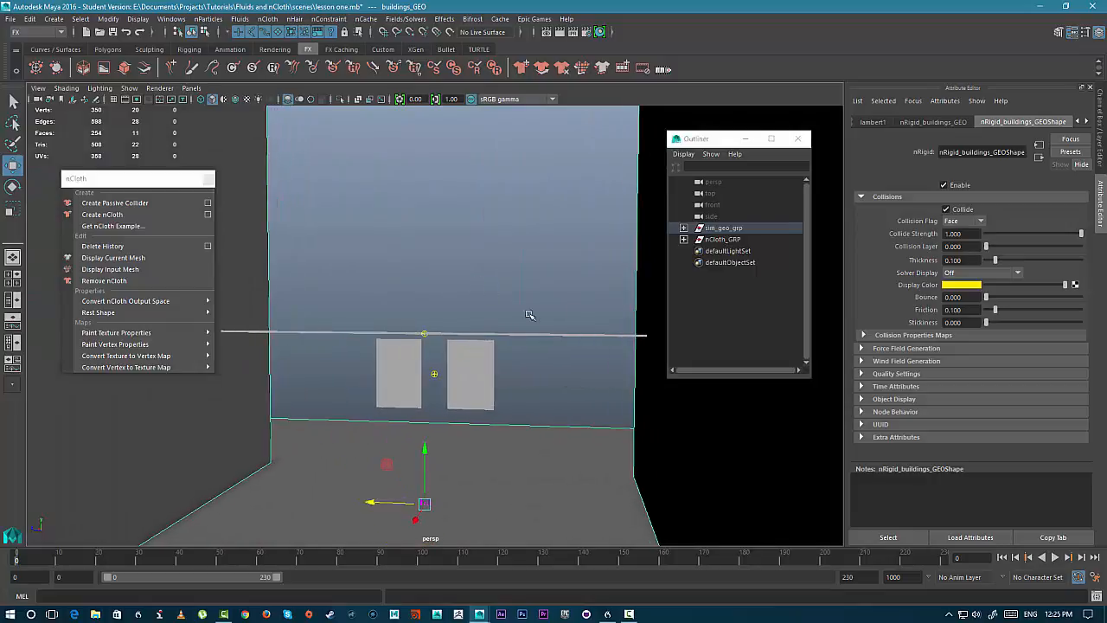
click(684, 240)
click(727, 251)
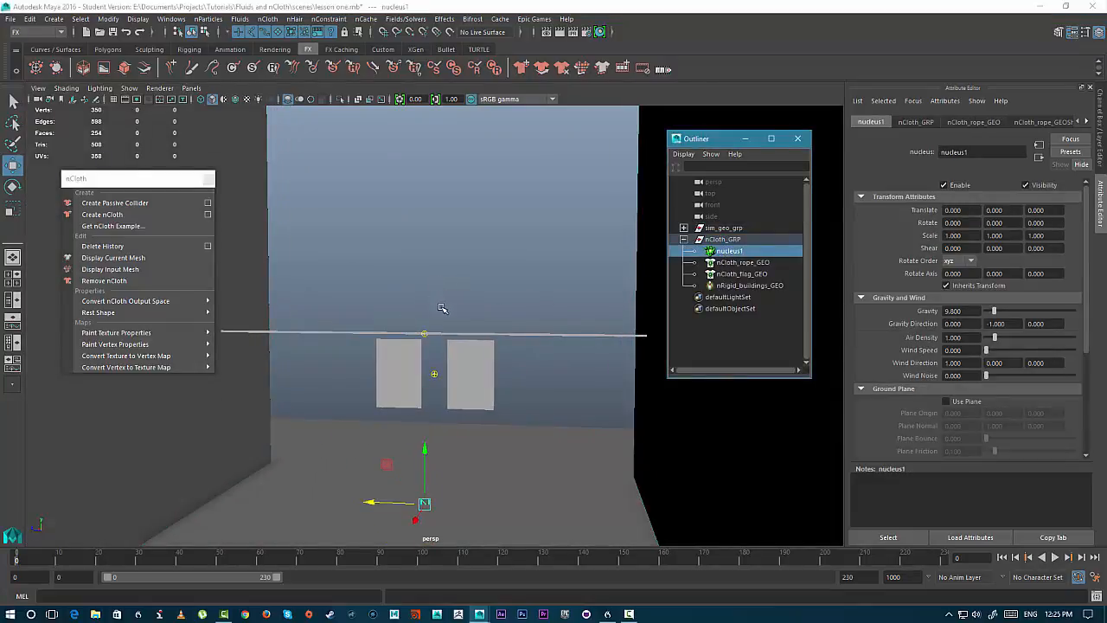
scroll(439, 350, down, 5)
scroll(436, 365, down, 5)
alt+drag(432, 319, 482, 279)
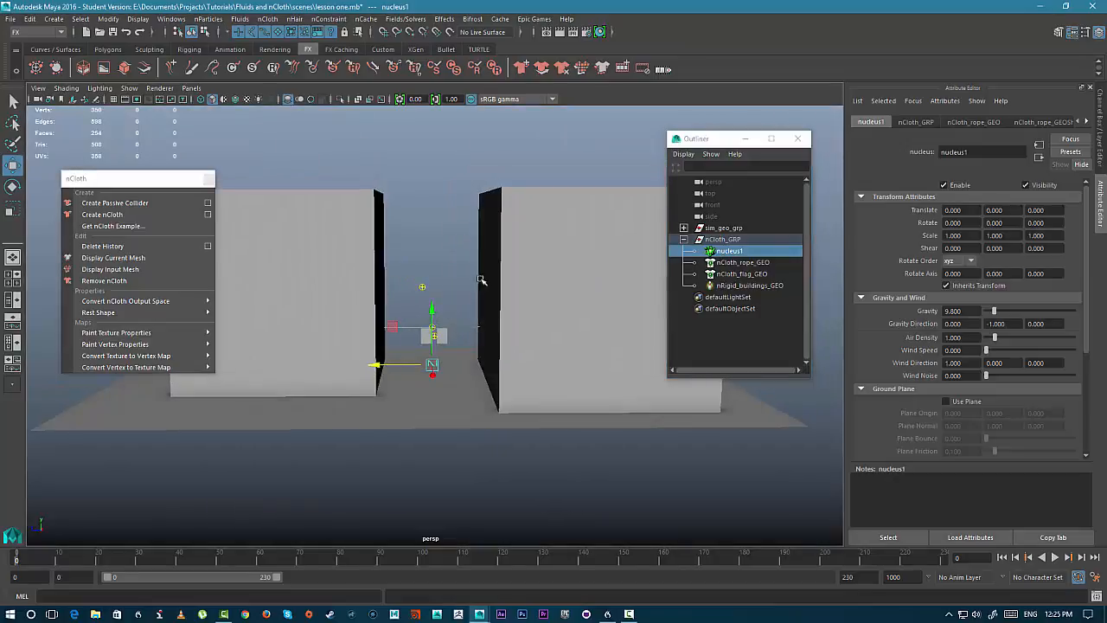
alt+middle_drag(482, 279, 473, 312)
alt+right_drag(474, 312, 535, 413)
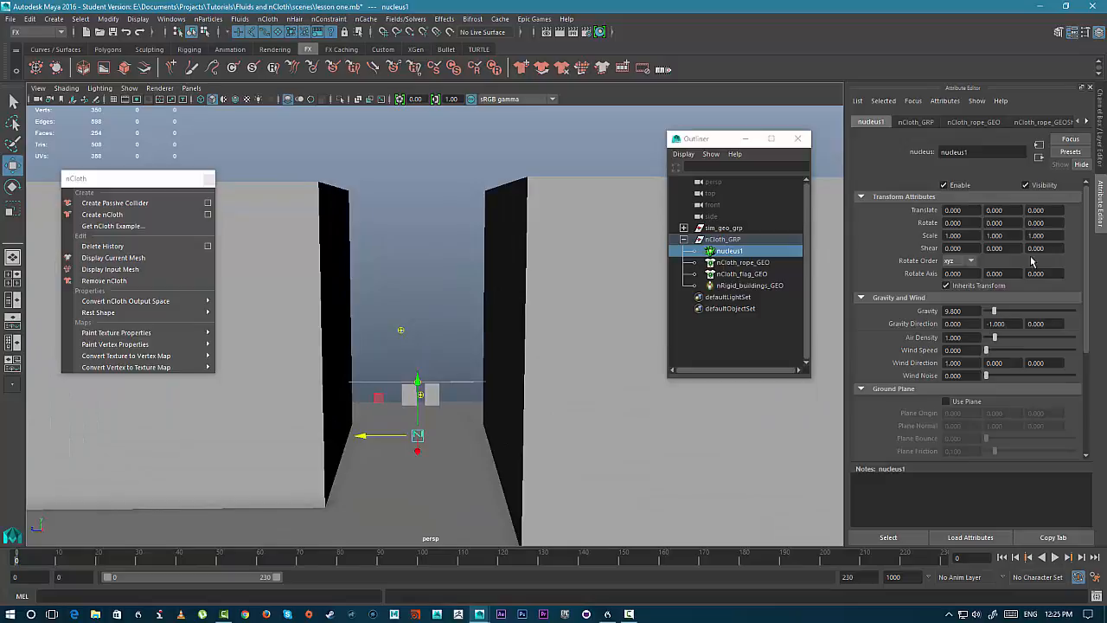
mouse_move(592, 430)
alt+mouse_down()
mouse_move(524, 419)
mouse_move(571, 418)
mouse_move(571, 431)
alt+mouse_up()
alt+middle_drag(511, 416, 523, 377)
alt+drag(523, 377, 494, 390)
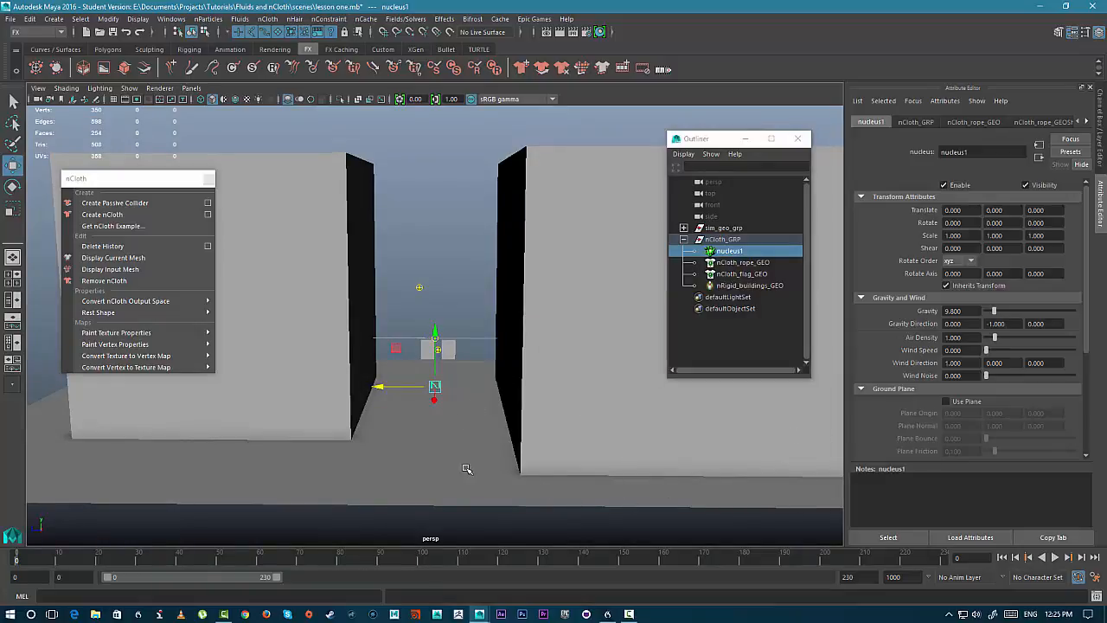
scroll(919, 409, down, 5)
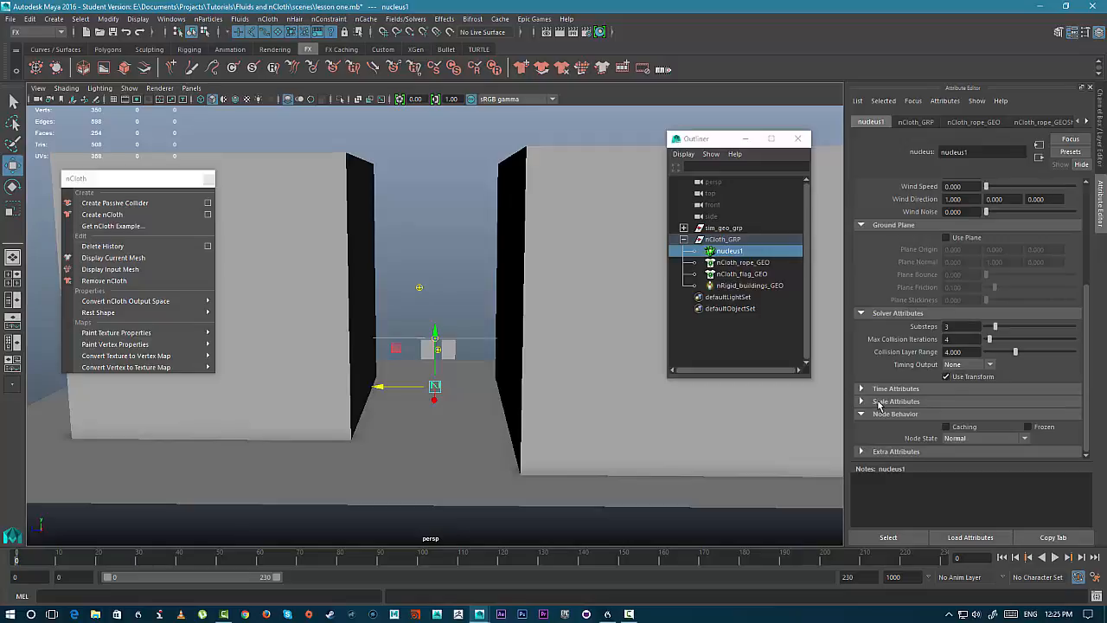
click(866, 403)
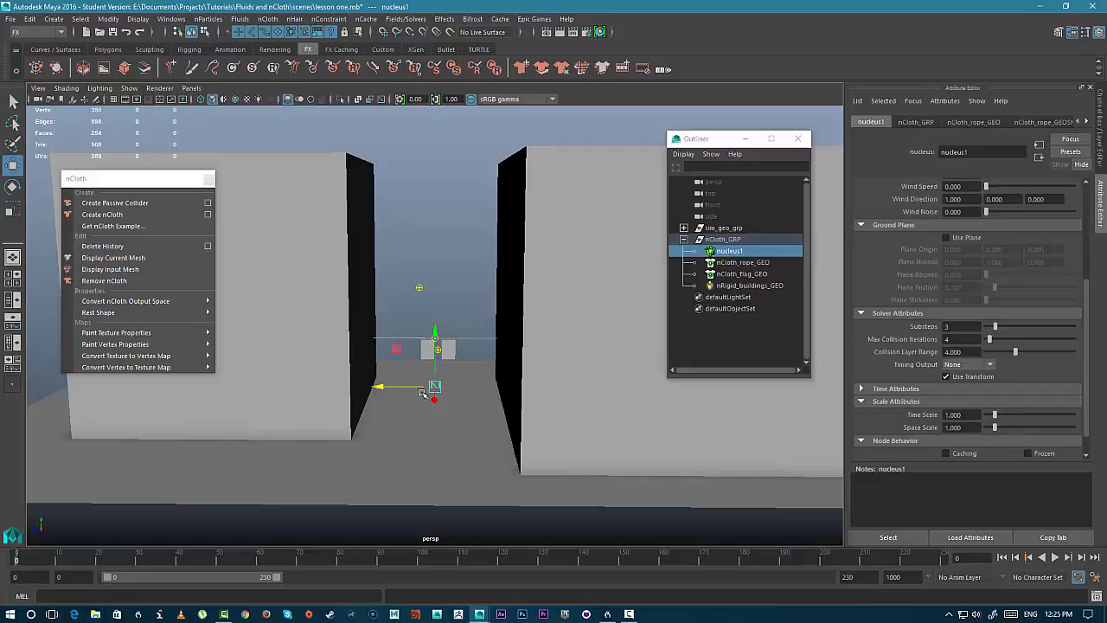
- Try a Space Scale of 0.01 on nucleus1 and play the simulation to test the fall speed
drag(965, 427, 892, 429)
key(Return)
click(1055, 558)
click(1055, 558)
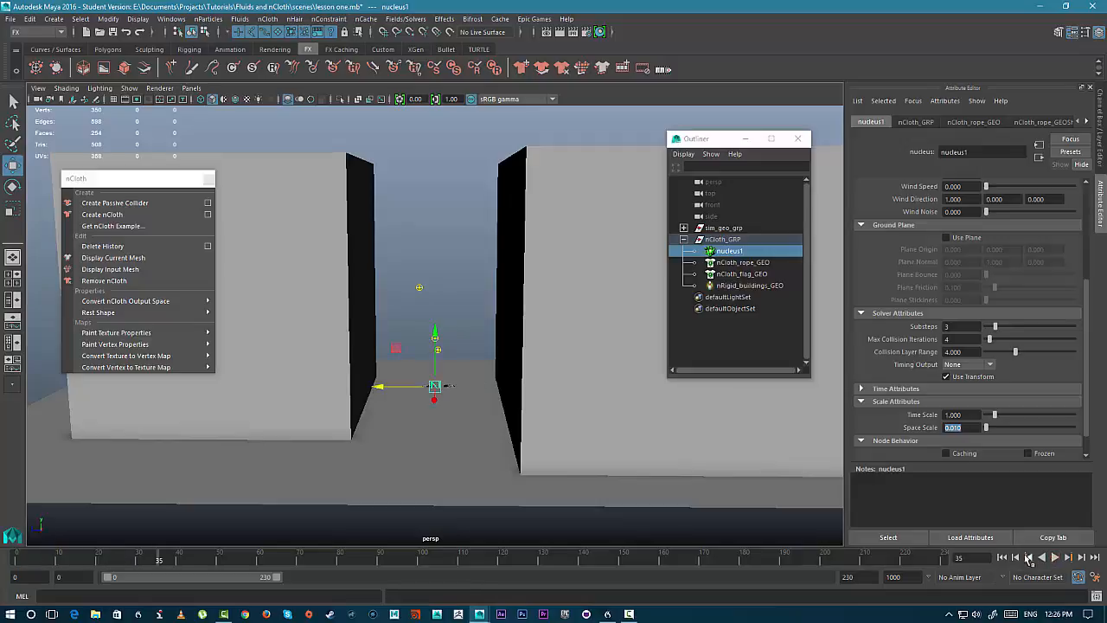
click(1002, 558)
click(1054, 557)
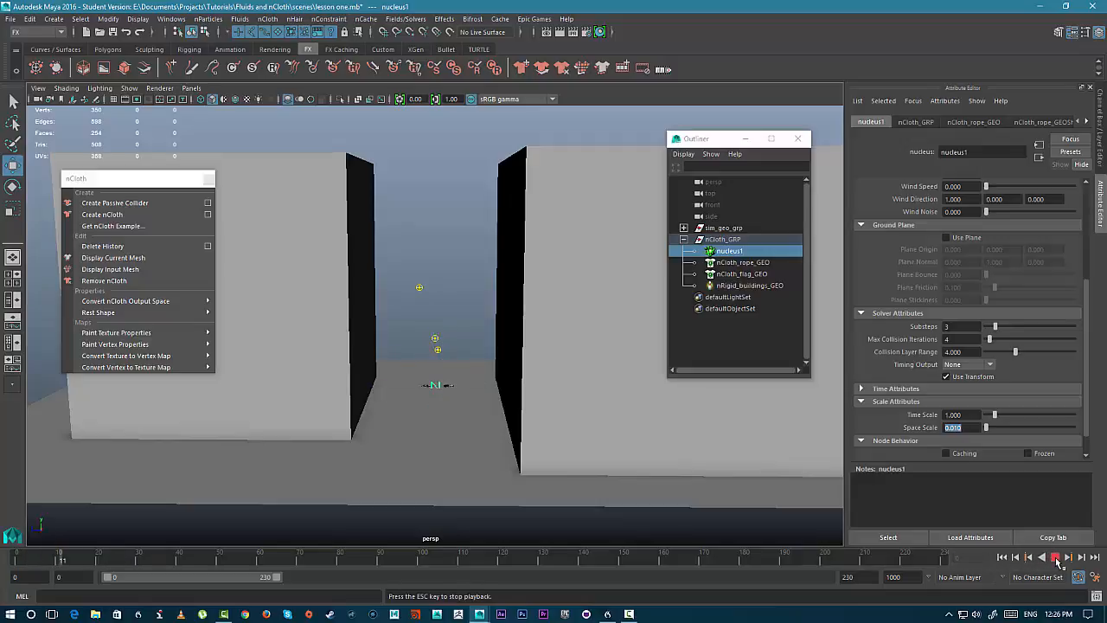
click(1055, 558)
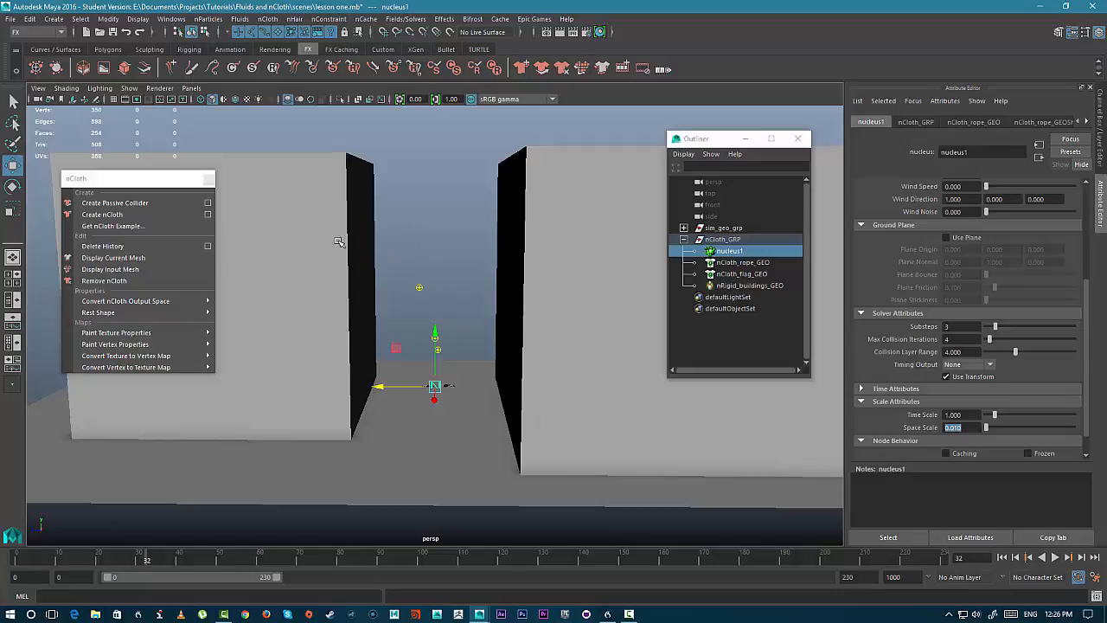
- Set the Space Scale of nucleus1 to 0.1
alt+drag(460, 247, 474, 247)
alt+right_drag(474, 248, 519, 338)
alt+drag(519, 338, 480, 322)
alt+right_drag(480, 322, 426, 343)
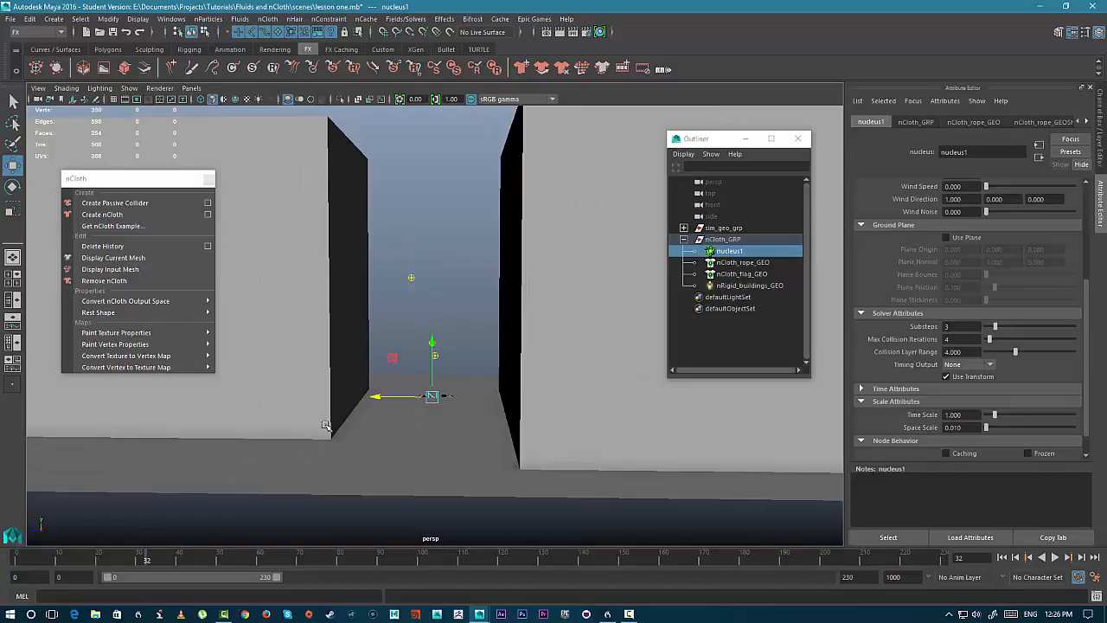
alt+drag(365, 415, 352, 427)
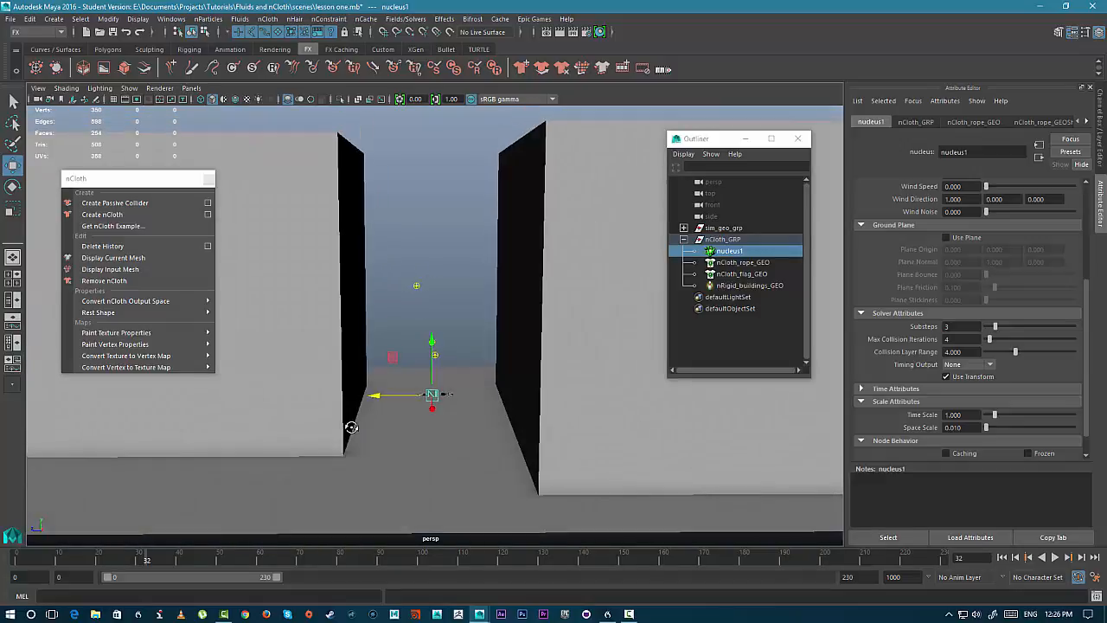
alt+right_drag(351, 428, 597, 514)
alt+middle_drag(389, 386, 463, 389)
alt+right_drag(463, 389, 375, 389)
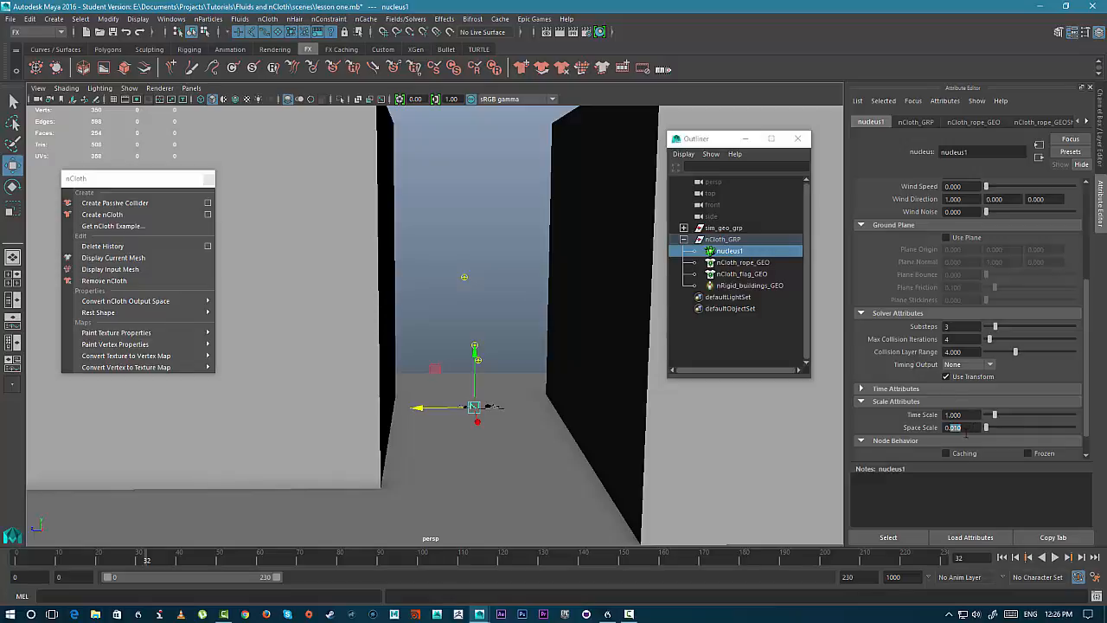
text(0.1)
key(Return)
- Play the simulation from the start to test the new scale, rewind it and view the flags up close
click(1002, 557)
click(1055, 558)
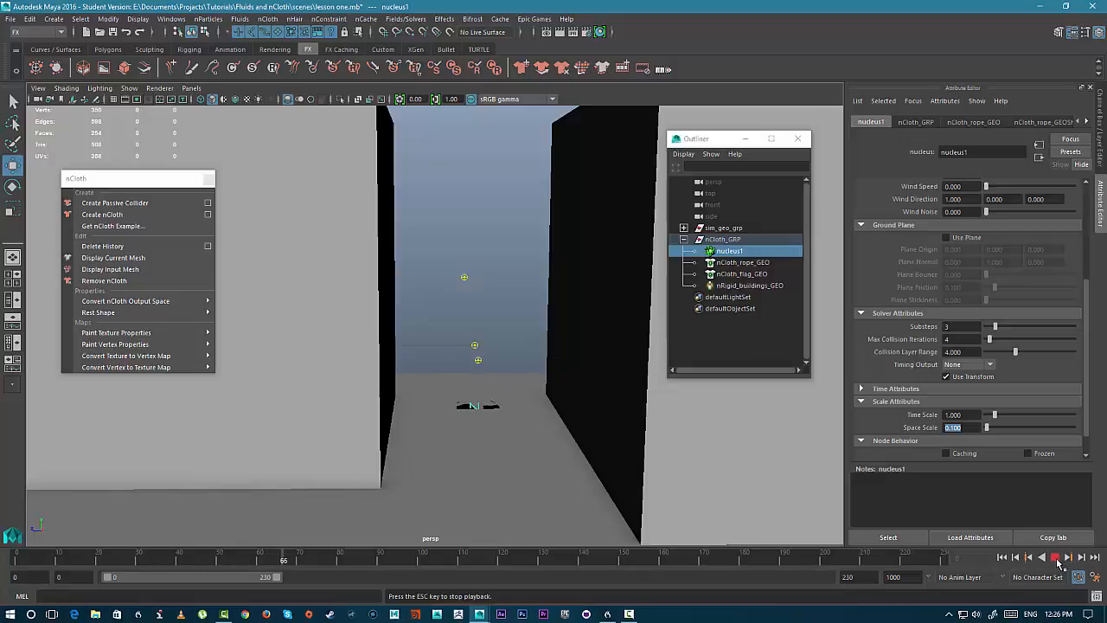
click(1055, 558)
click(1002, 557)
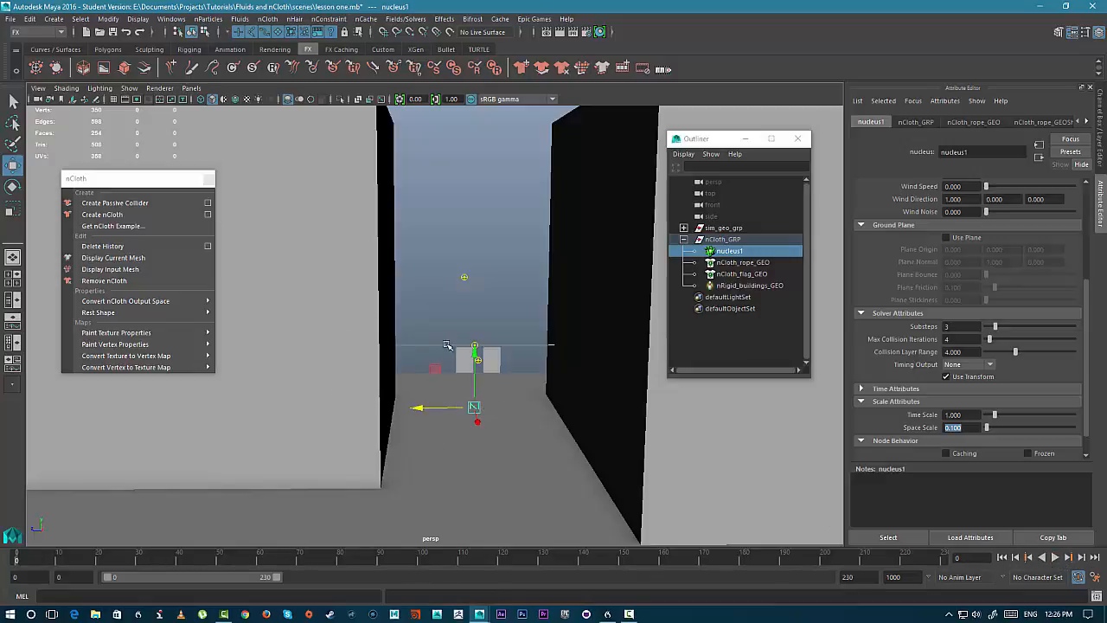
alt+drag(458, 342, 478, 381)
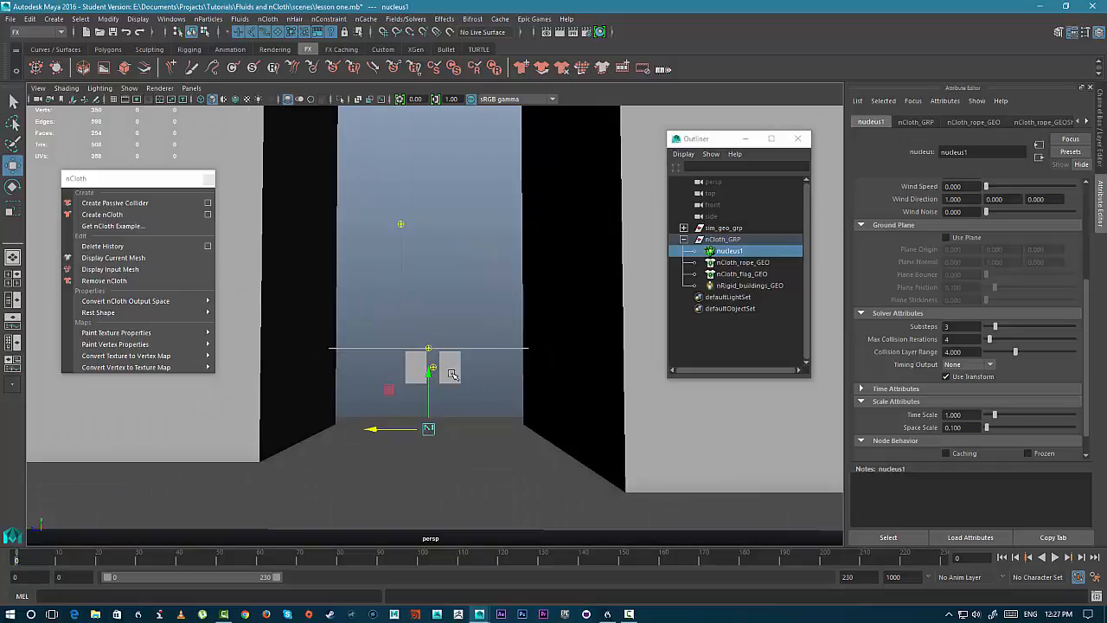